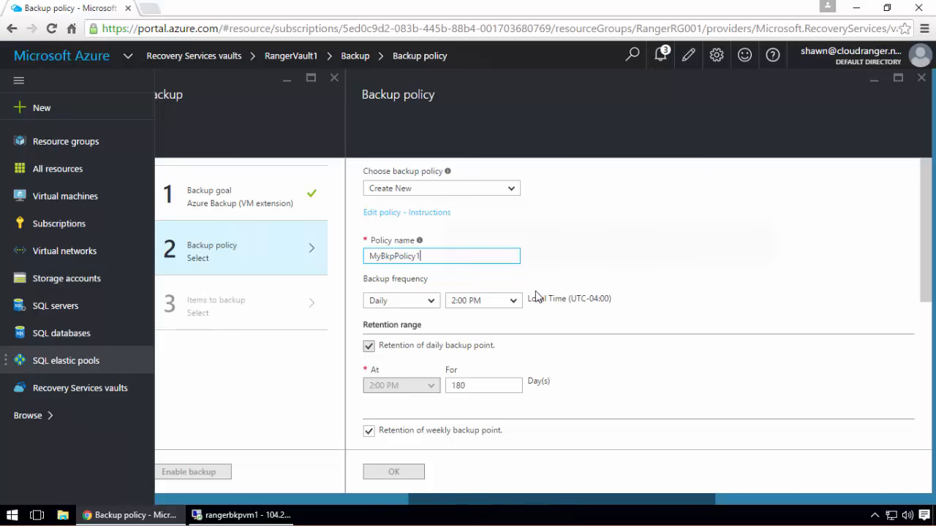
Set the daily backup time of the new policy MyBkpPolicy1 to 6:00 AM
left_click(500, 305)
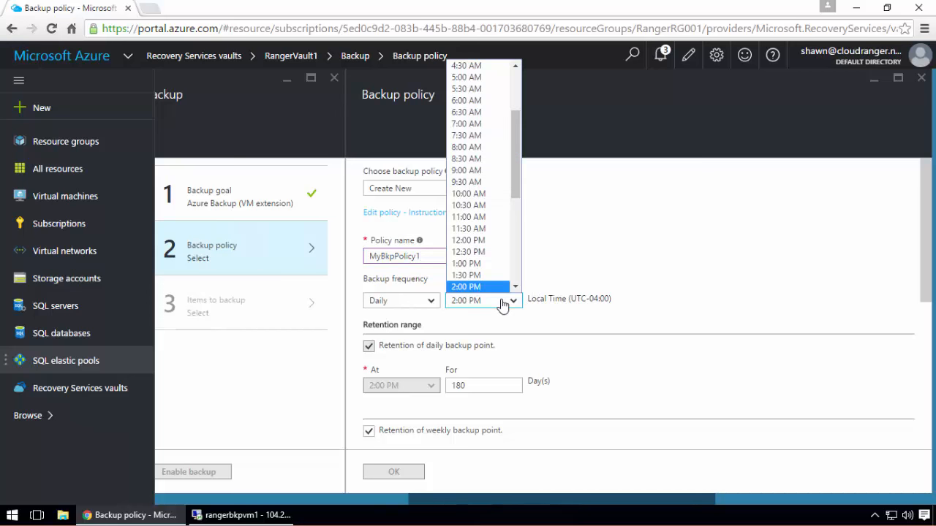
left_click(466, 100)
Review the daily, weekly, monthly and yearly retention settings of the new backup policy
scroll(468, 232, "down", 2)
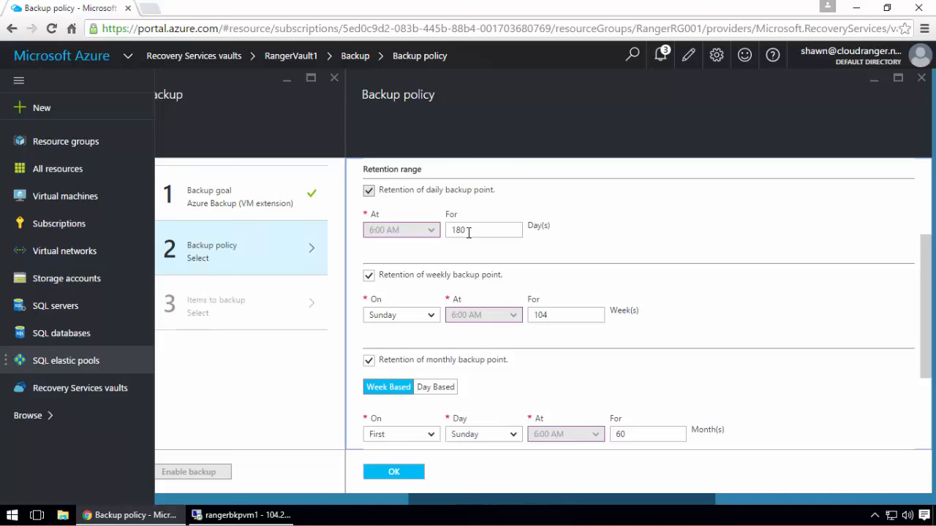
scroll(836, 336, "down", 2)
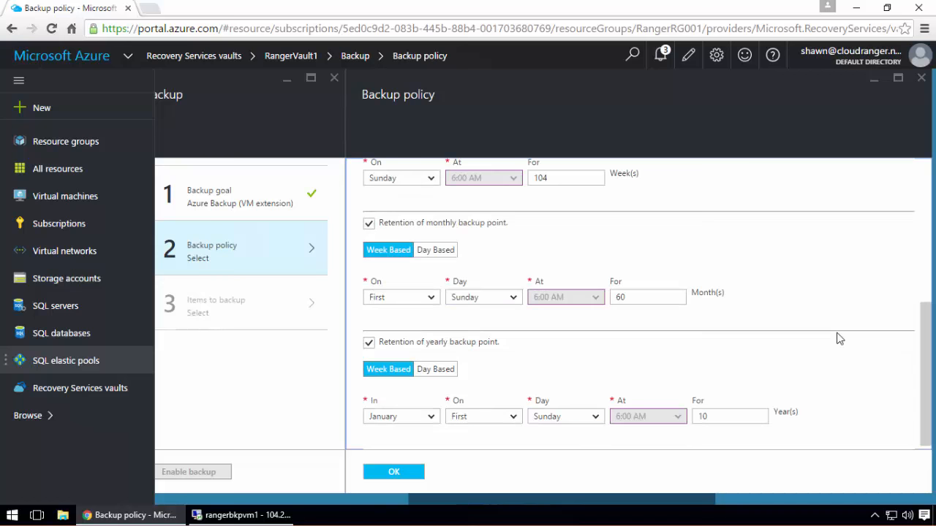
scroll(721, 352, "up", 4)
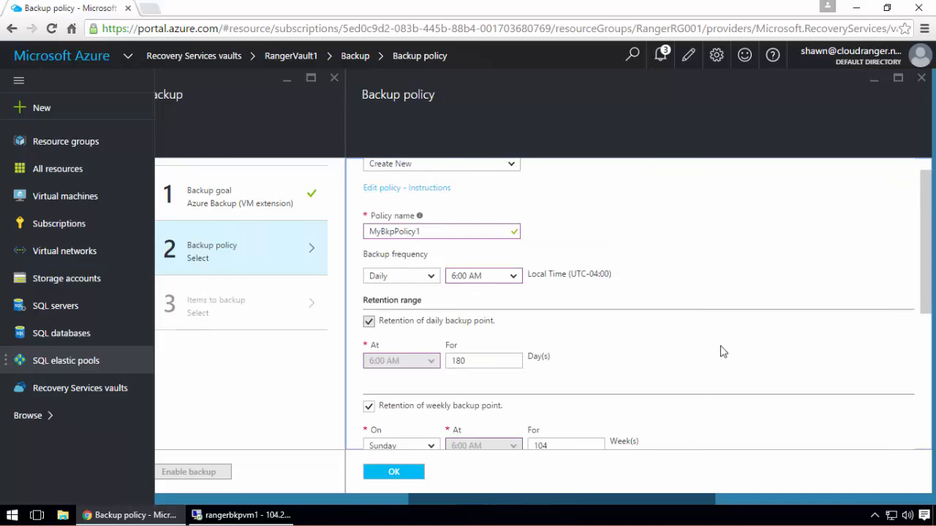
scroll(721, 352, "down", 1)
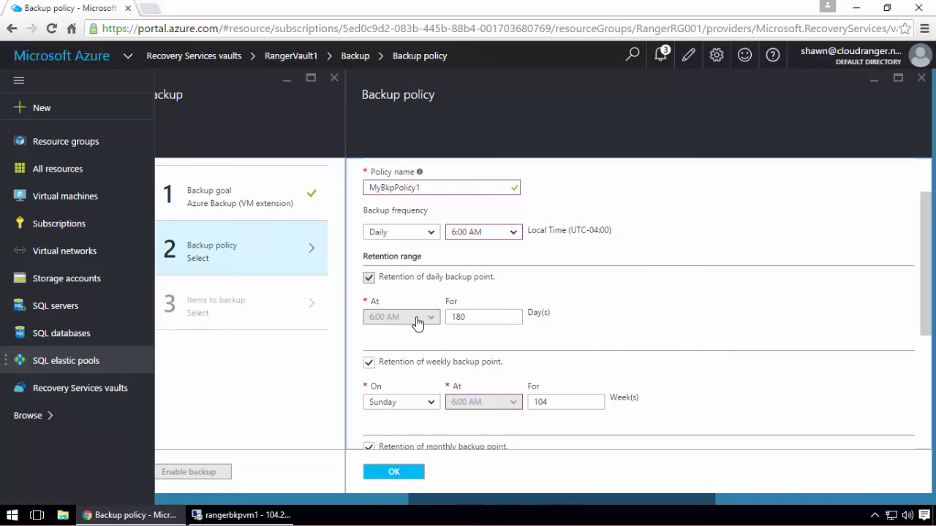
left_click(495, 320)
scroll(627, 327, "down", 1)
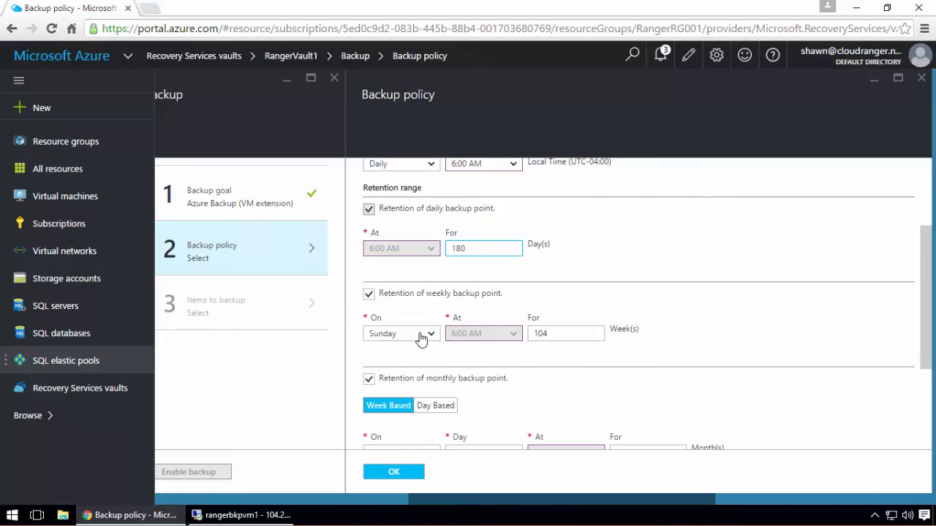
left_click(567, 334)
scroll(850, 329, "down", 2)
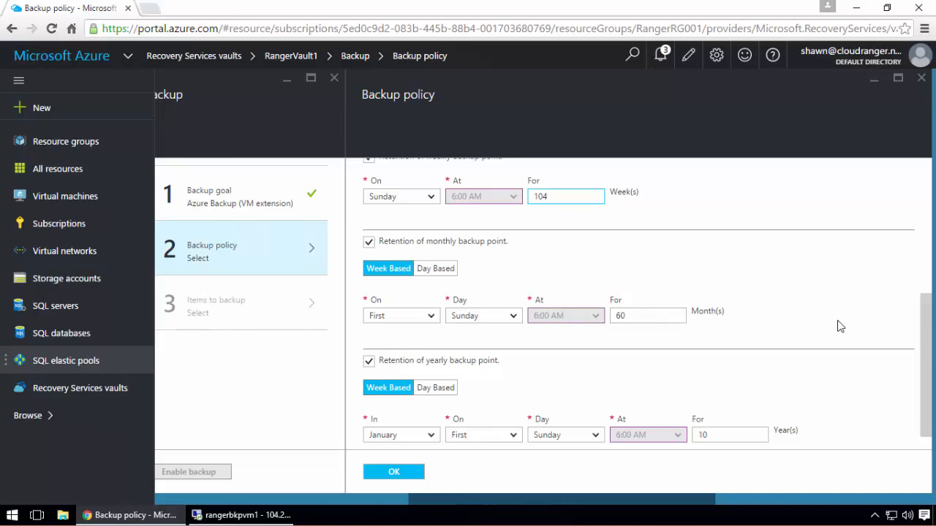
scroll(839, 326, "down", 1)
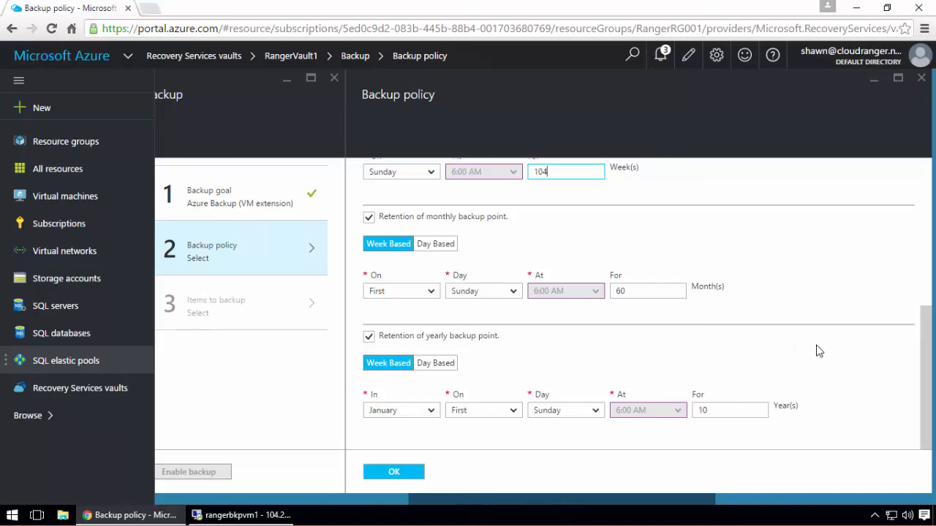
scroll(819, 351, "up", 5)
scroll(819, 354, "down", 2)
scroll(819, 357, "up", 2)
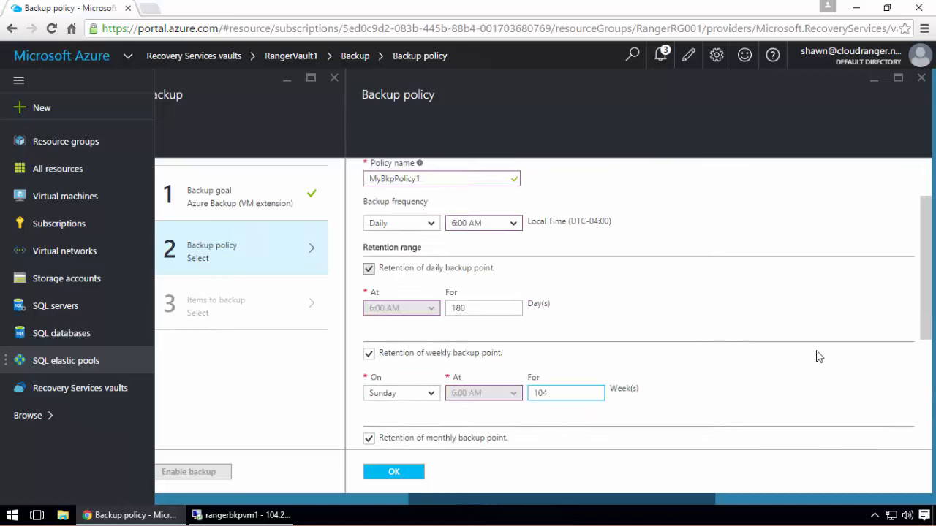
scroll(818, 356, "up", 1)
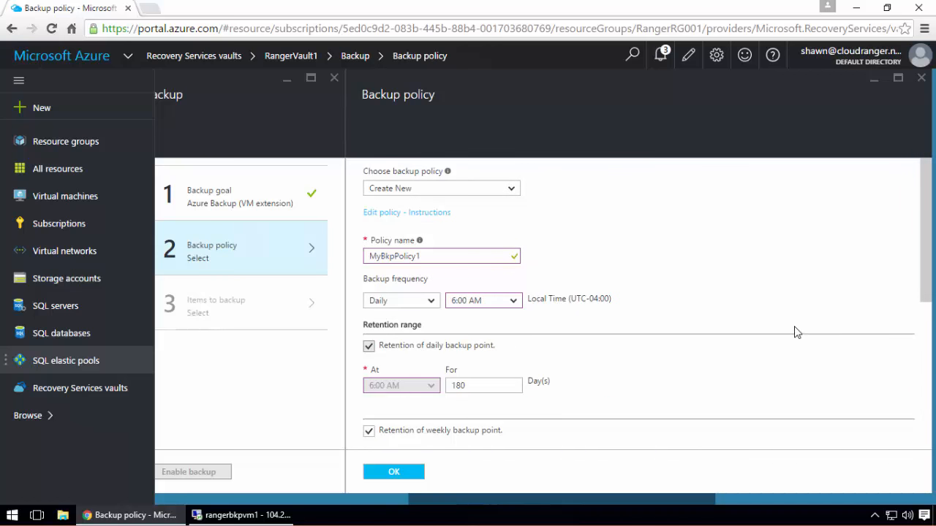
scroll(797, 333, "down", 4)
scroll(797, 333, "up", 4)
Choose DefaultPolicy as the backup policy instead of creating a new one, and confirm it
left_click(511, 190)
left_click(409, 214)
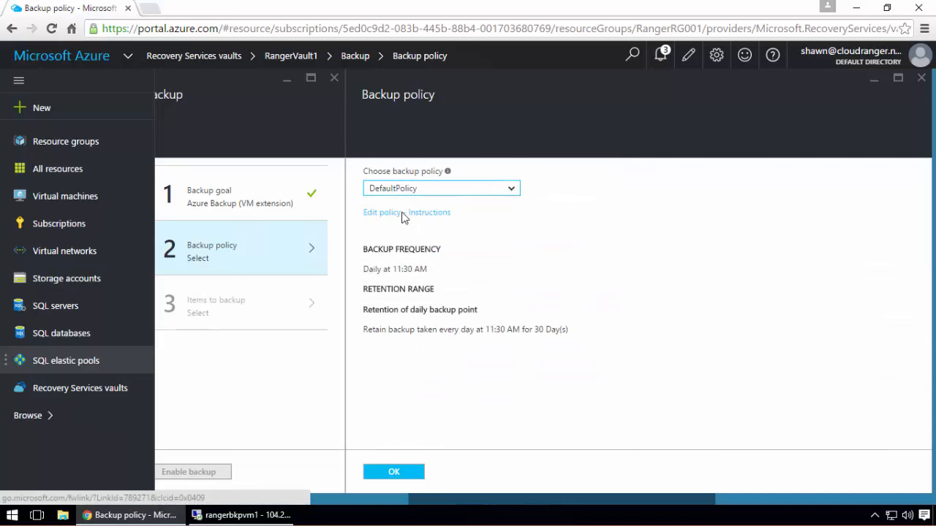
left_click(393, 472)
Select the virtual machine rangerbkpvm1 as the item to back up and enable the backup
left_click(401, 223)
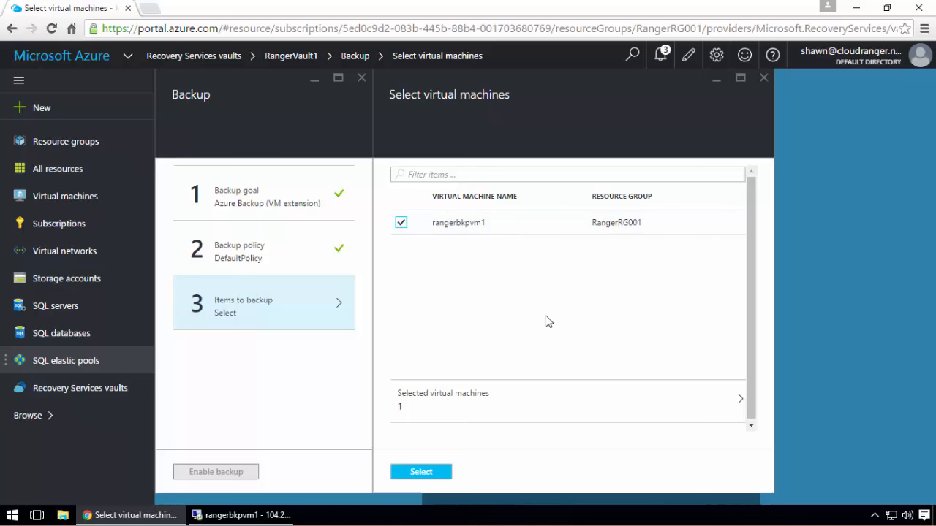
left_click(416, 474)
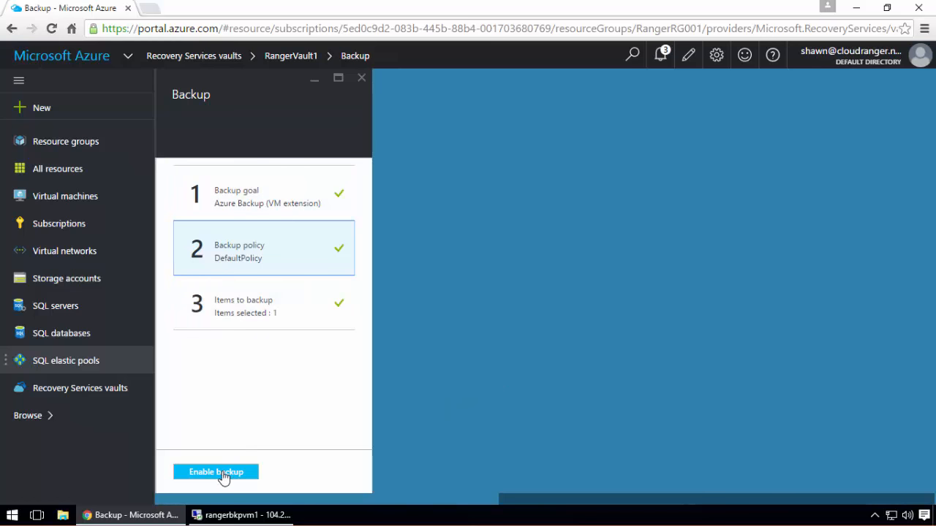
left_click(202, 481)
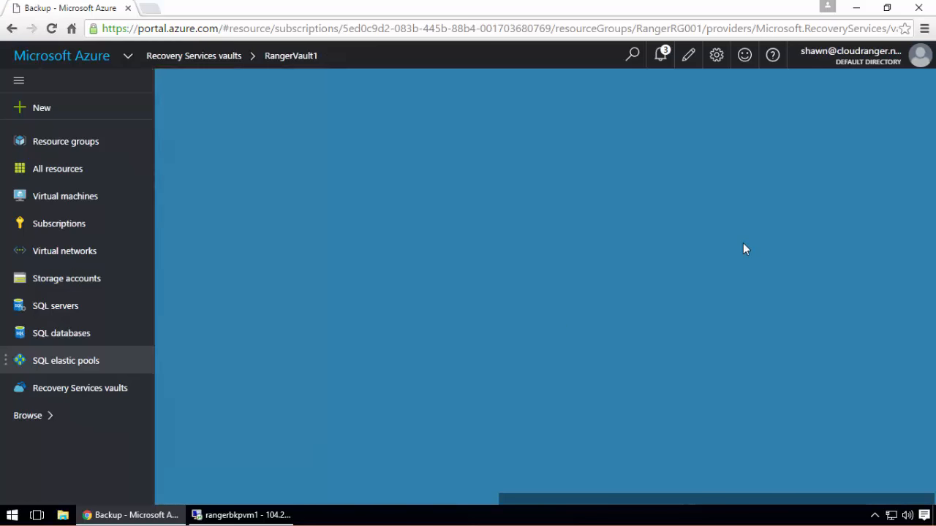
Check the portal notifications, and open the list of backup items in RangerVault1's settings
left_click(660, 55)
left_click(466, 323)
left_click(566, 338)
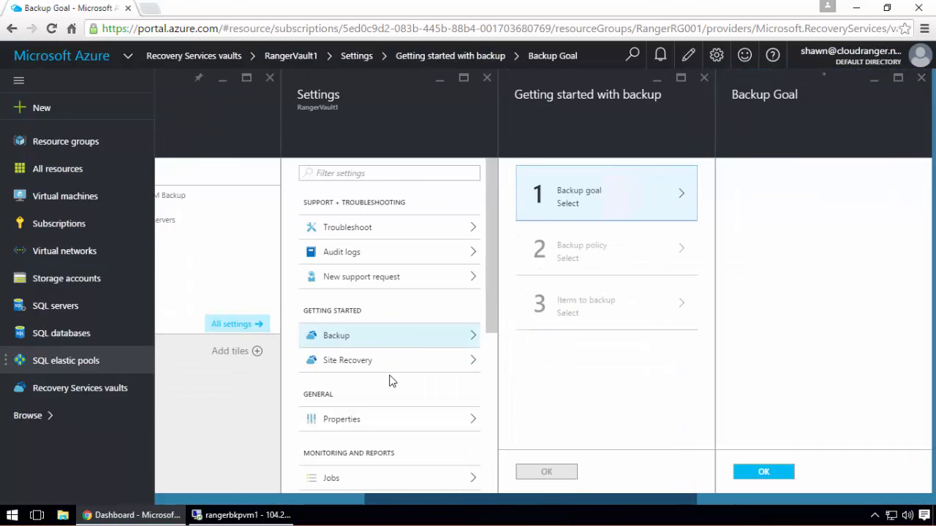
scroll(391, 378, "down", 5)
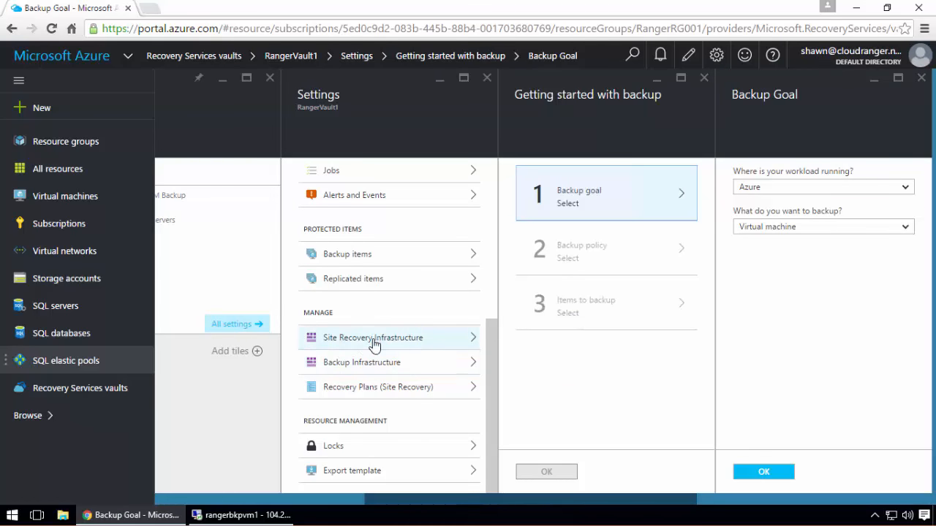
left_click(366, 256)
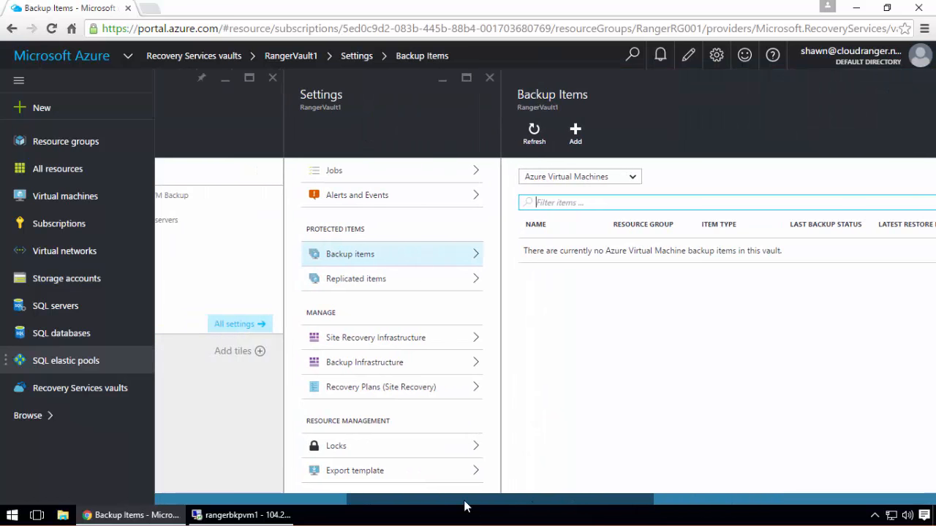
Check the deployment's progress in the notifications and refresh the backup items list
left_click(660, 55)
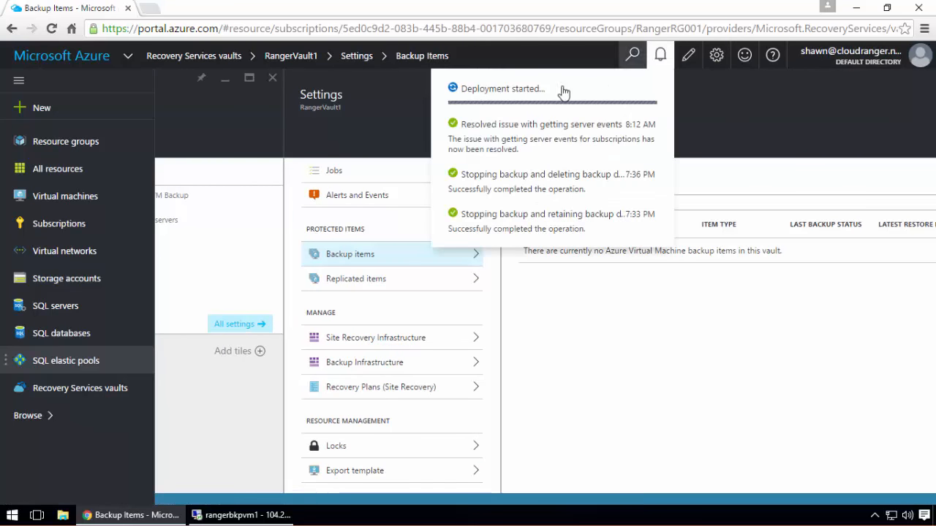
left_click(601, 373)
left_click(534, 130)
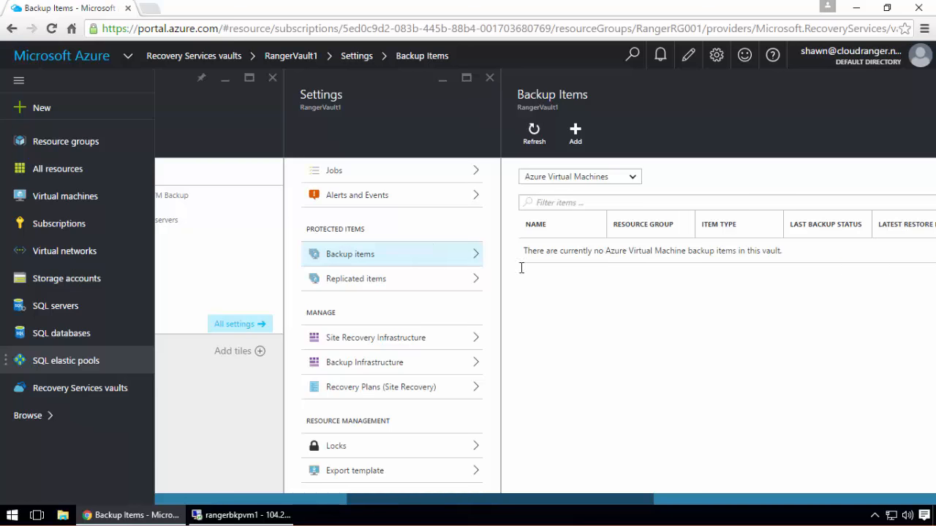
Open the vault's backup jobs and view the details of the Configure backup job for rangerbkpvm1
left_click(429, 179)
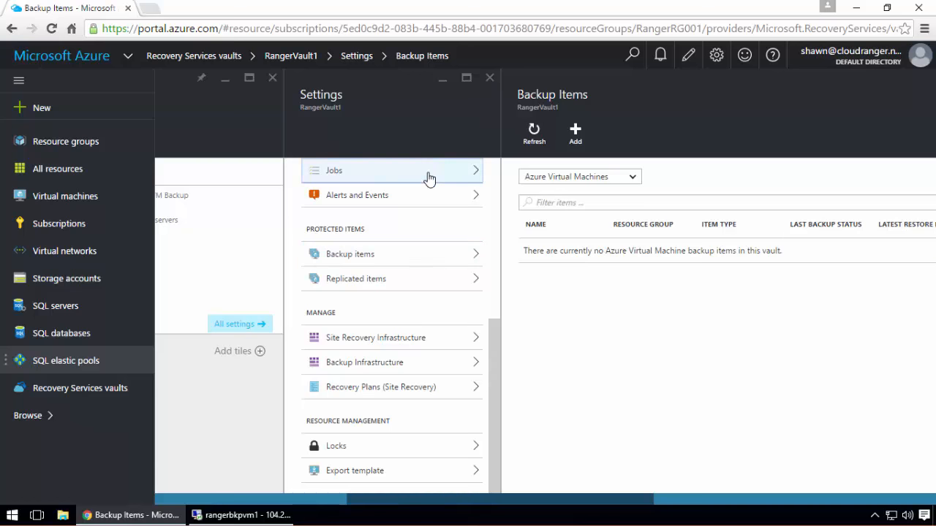
left_click(538, 207)
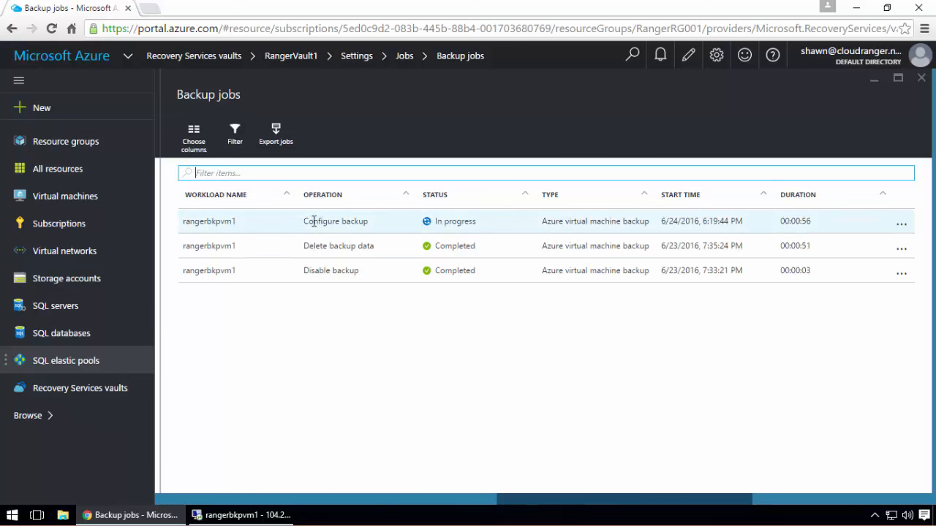
left_click_drag(476, 221, 443, 222)
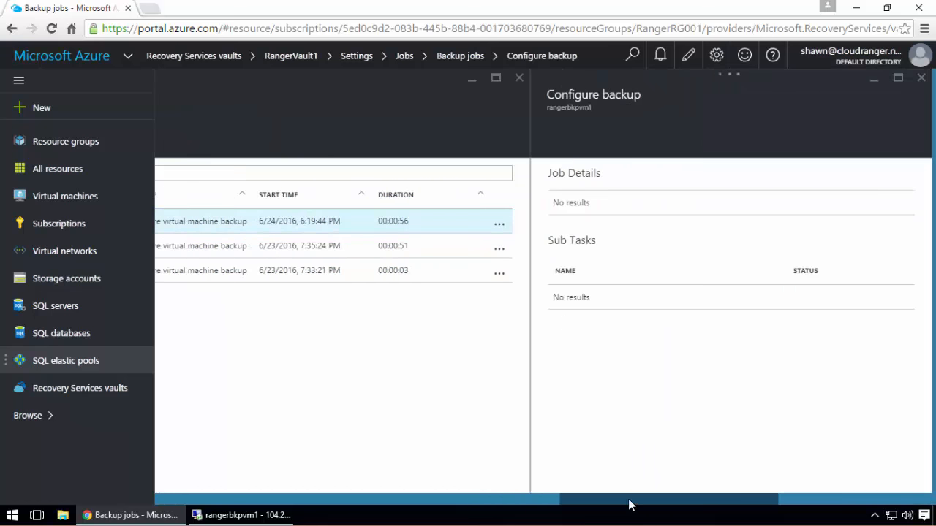
Return to the backup jobs list and reopen it to check the current status of the Configure backup job
left_click_drag(629, 504, 386, 501)
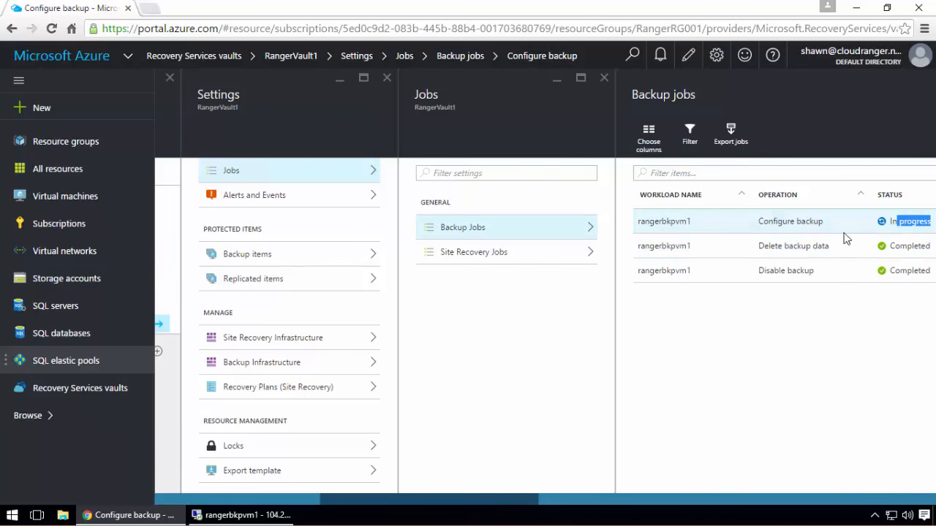
left_click_drag(420, 501, 531, 495)
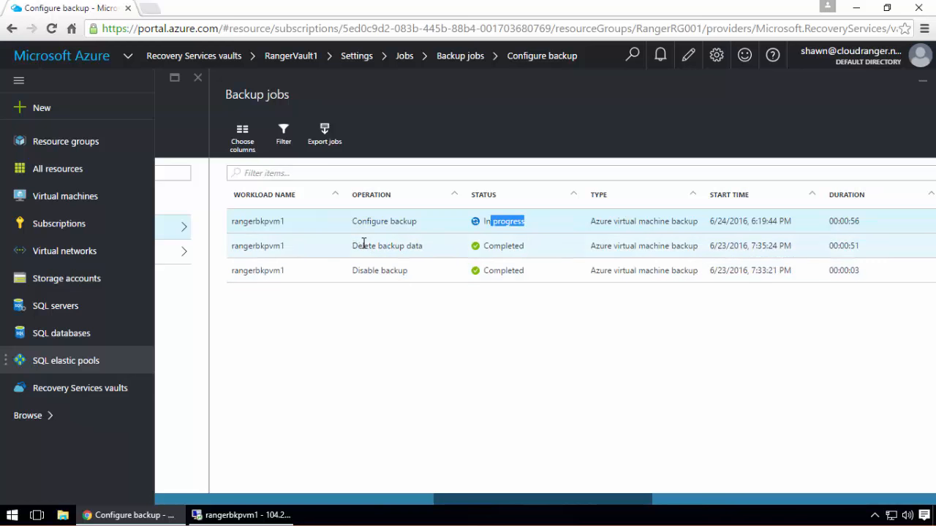
left_click(521, 390)
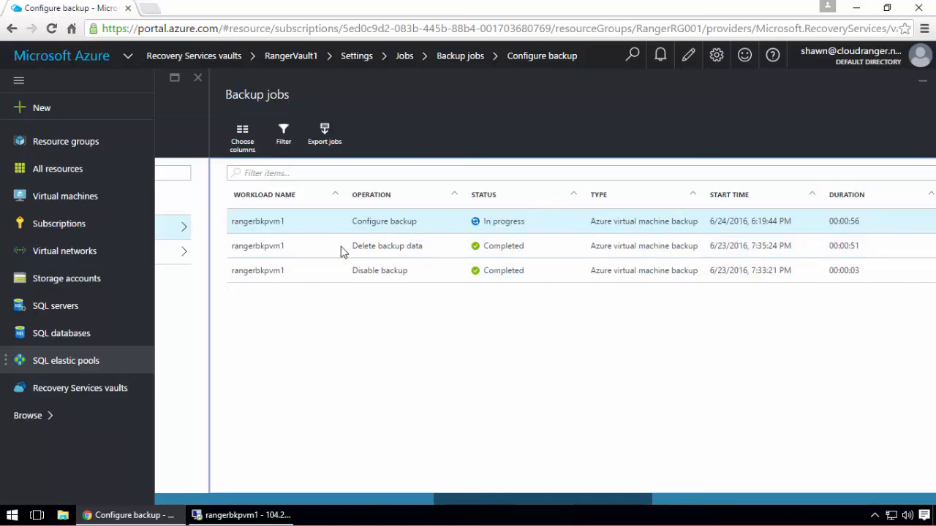
triple_click(402, 221)
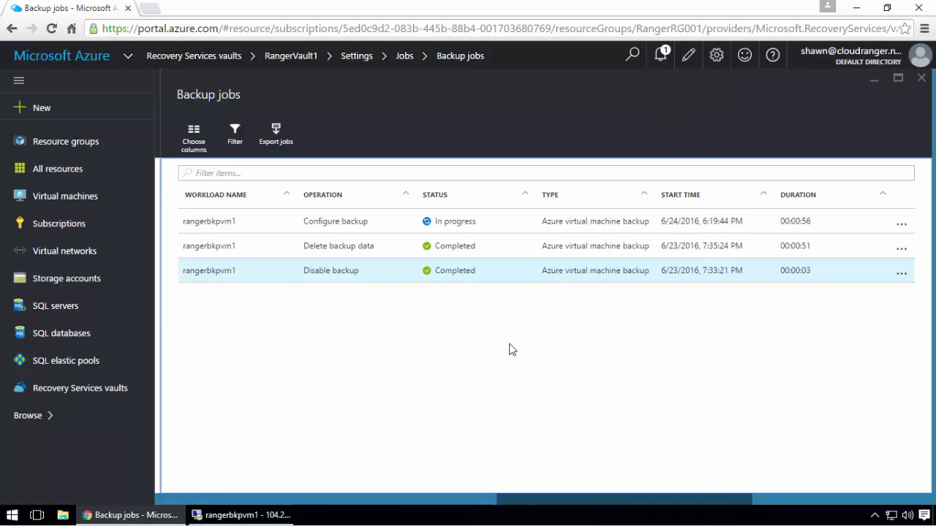
left_click(922, 78)
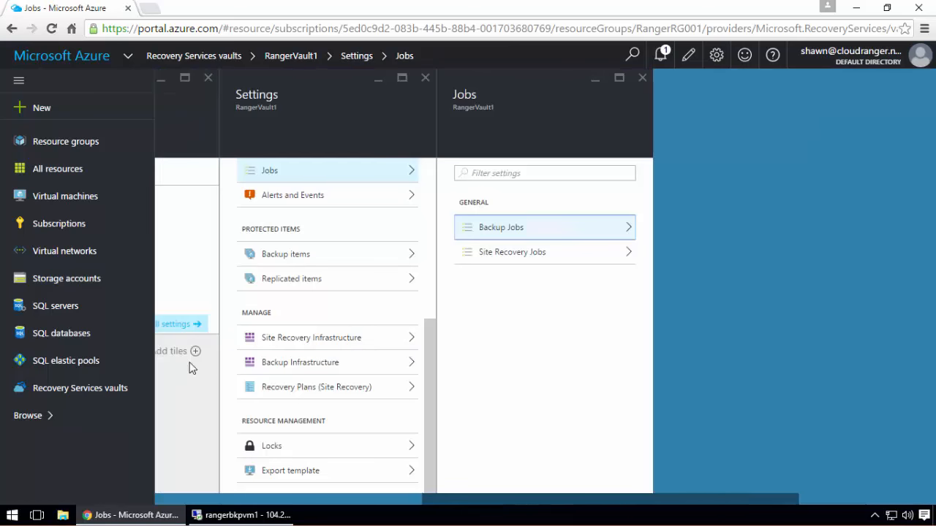
left_click(497, 228)
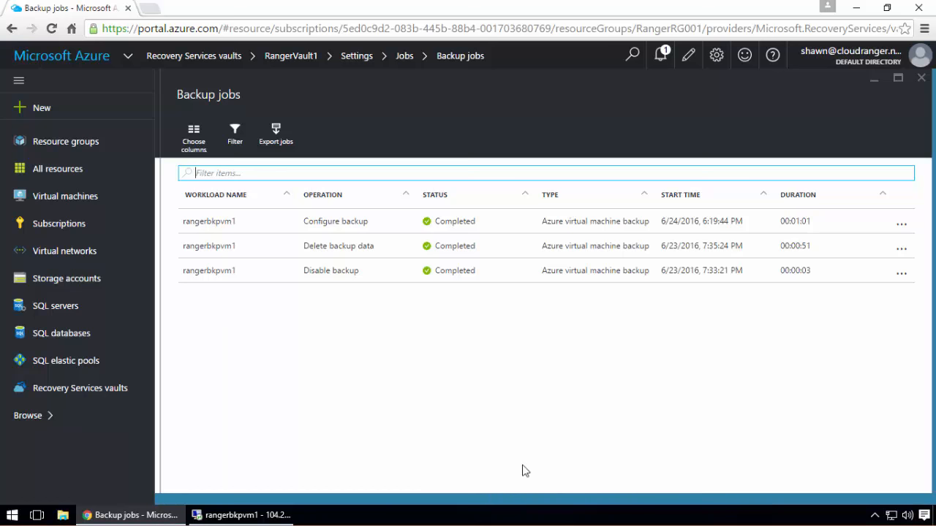
Open the vault's backup items and widen the Last Backup Status column so its full text can be read
left_click_drag(489, 508, 322, 506)
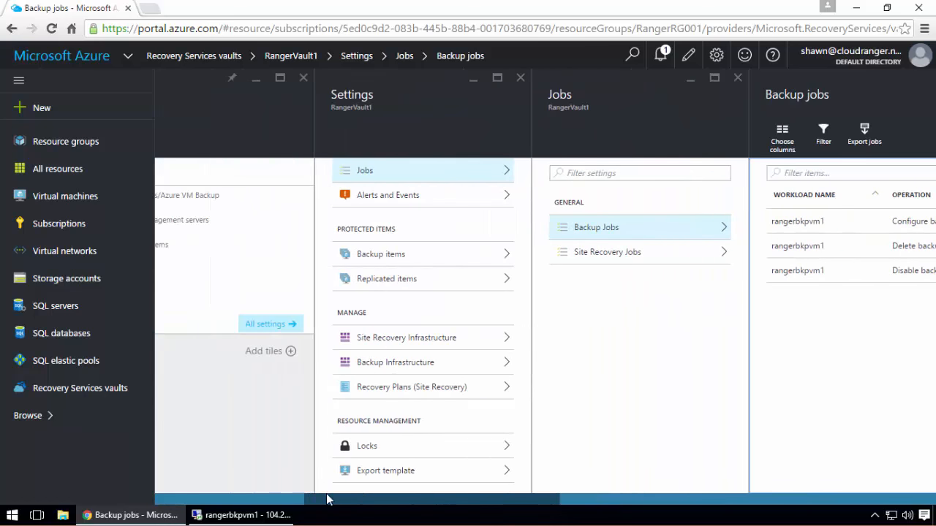
left_click(383, 256)
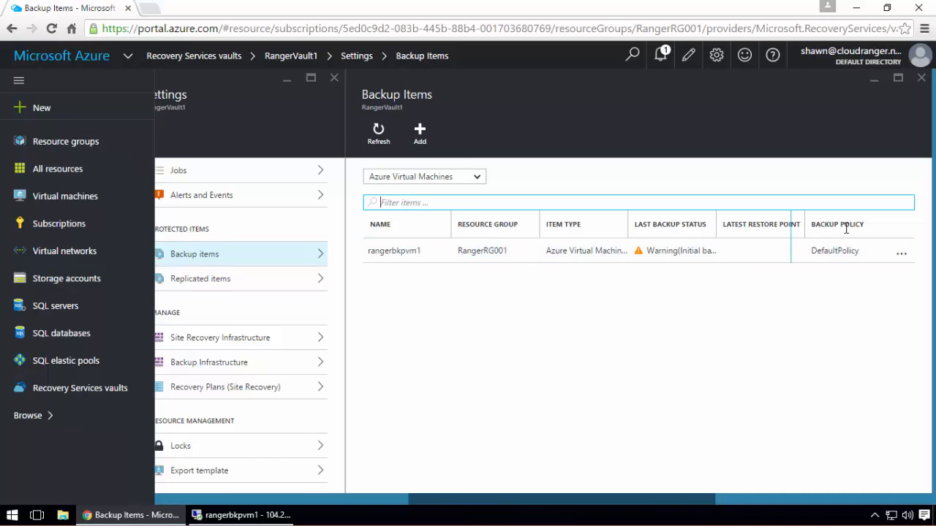
left_click_drag(846, 228, 863, 264)
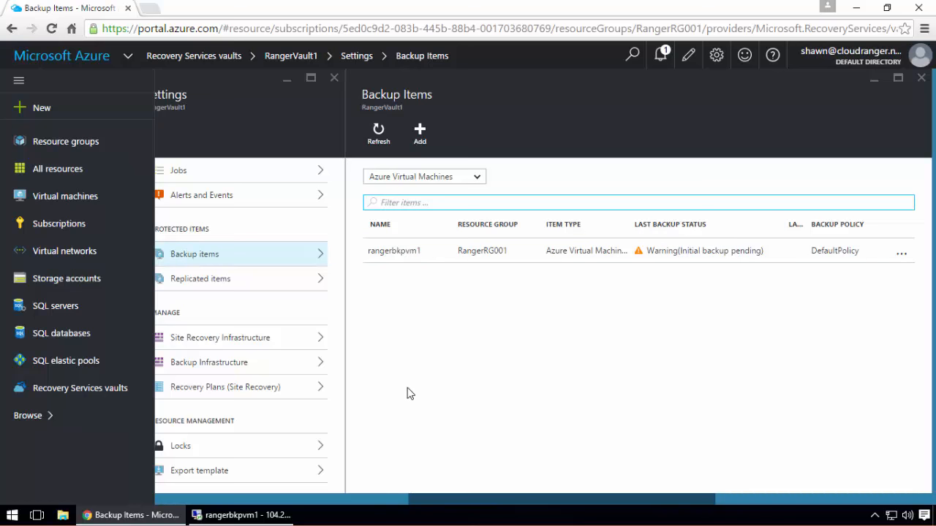
left_click_drag(519, 505, 549, 501)
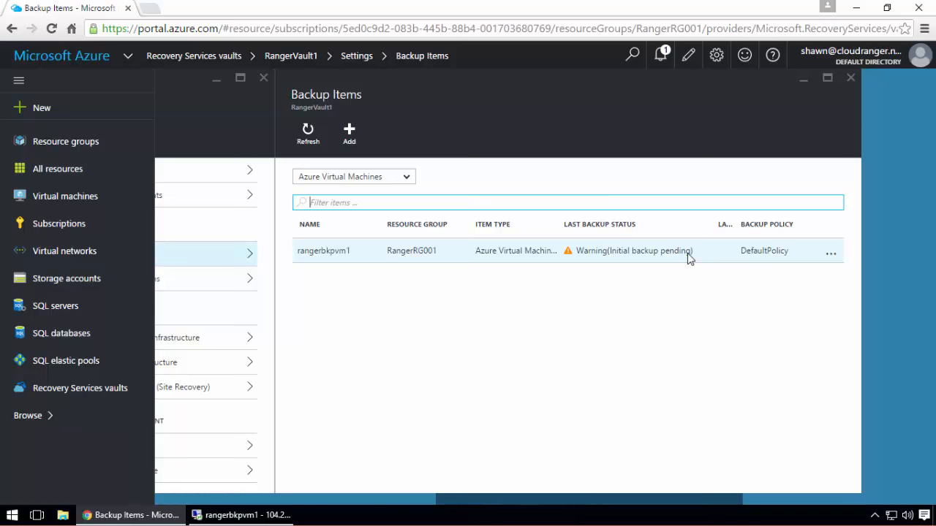
Start an on-demand backup of rangerbkpvm1 from the vault's backup items and confirm it
left_click(831, 253)
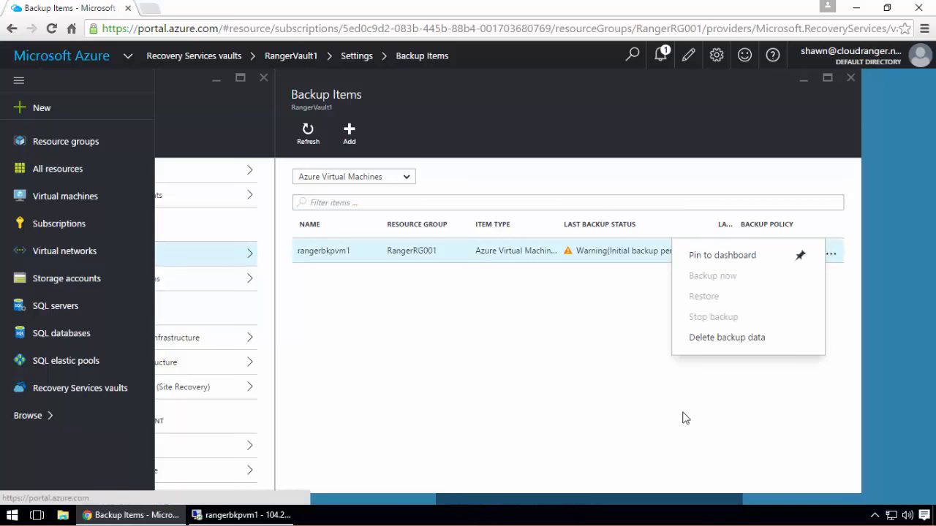
left_click(561, 378)
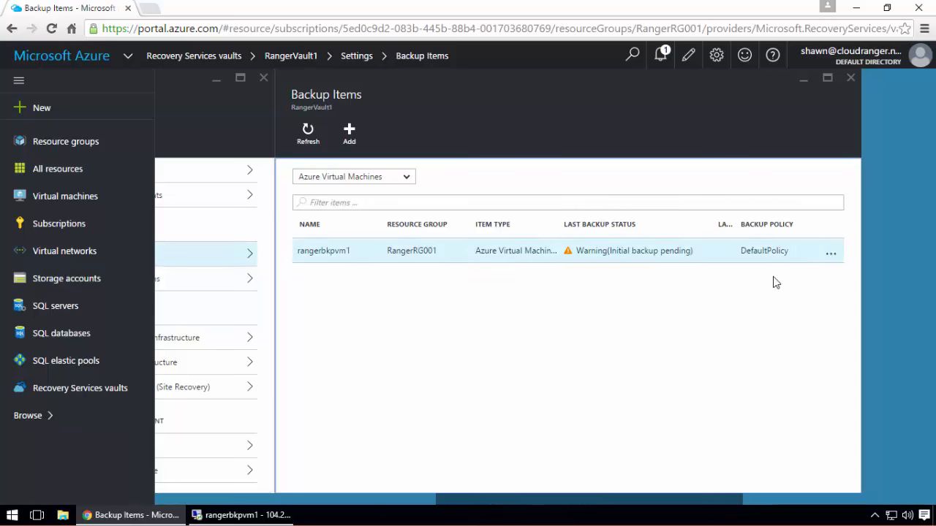
left_click(831, 256)
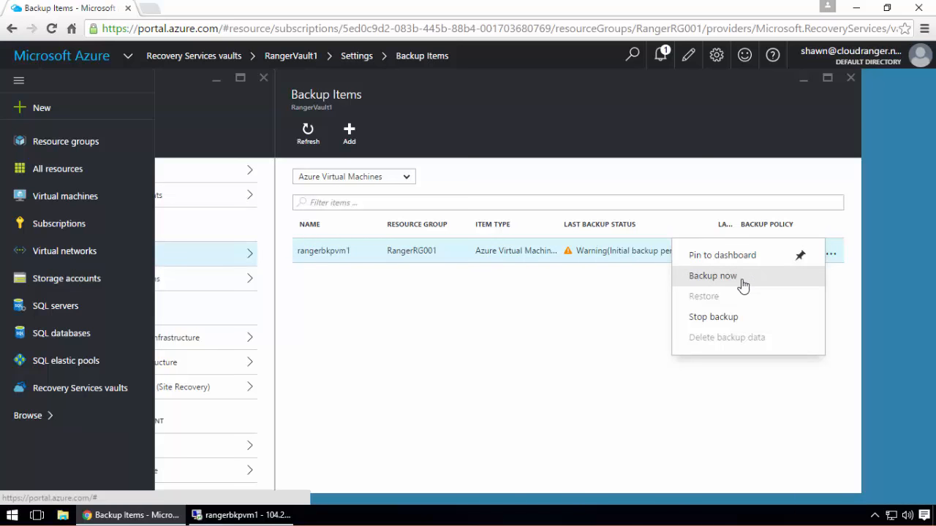
left_click(642, 301)
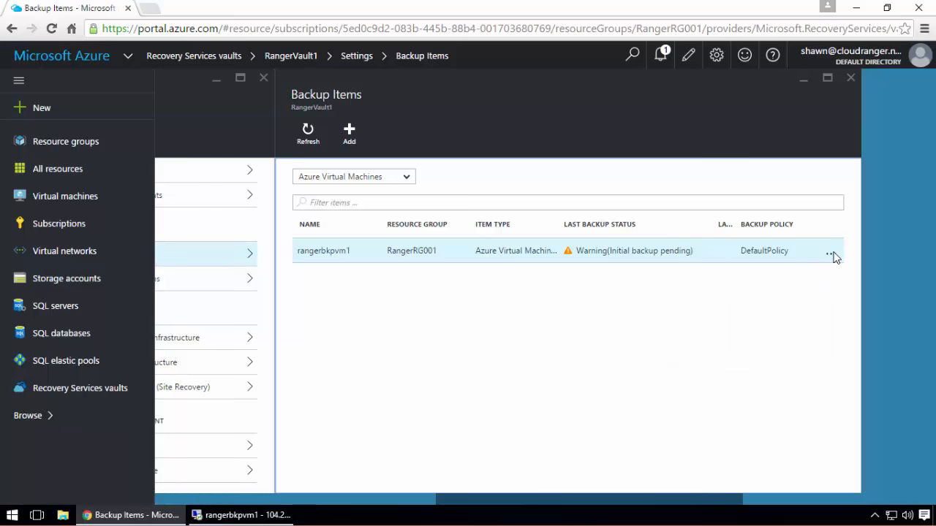
left_click(832, 254)
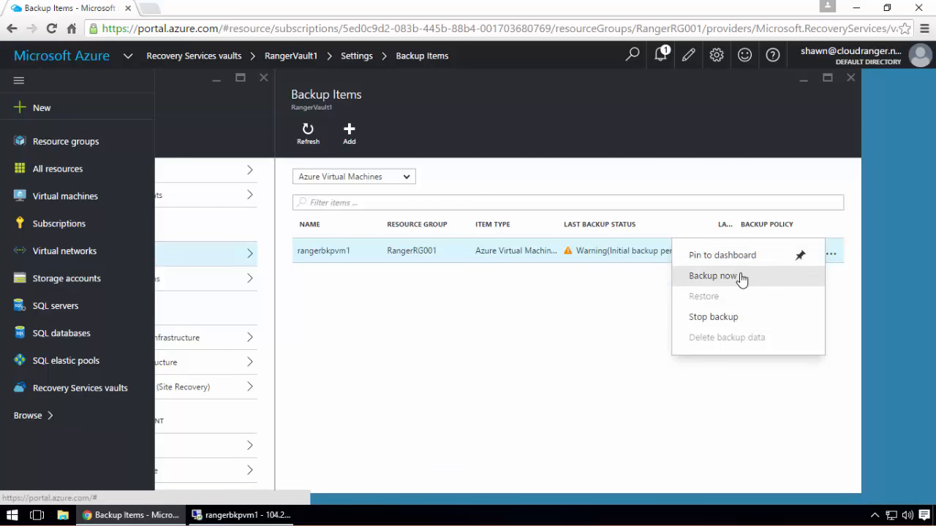
left_click(723, 278)
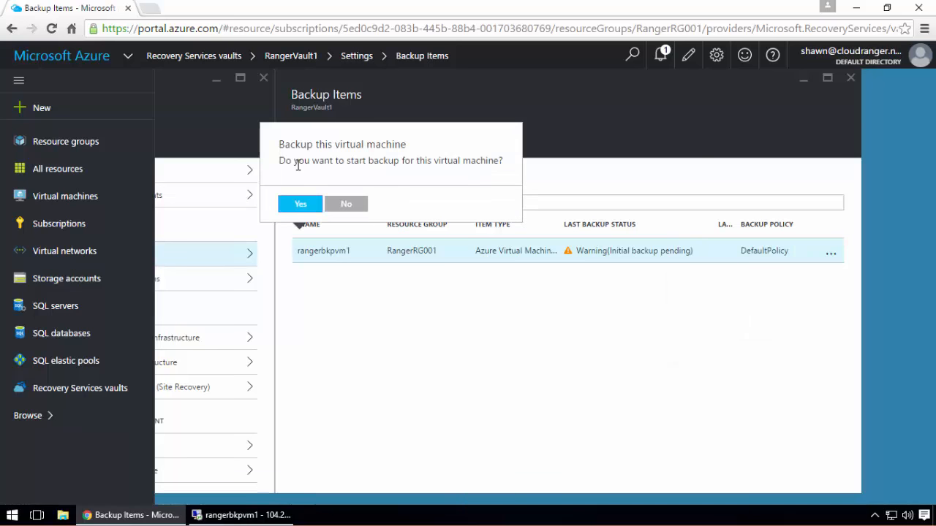
left_click(300, 204)
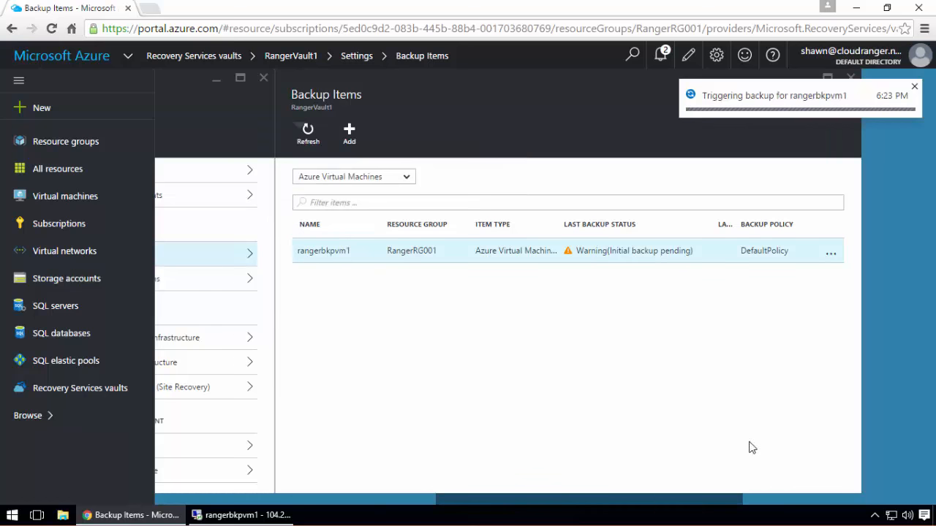
Open RangerVault1's backup jobs list to check the status of the Backup job for rangerbkpvm1
left_click_drag(716, 501, 670, 501)
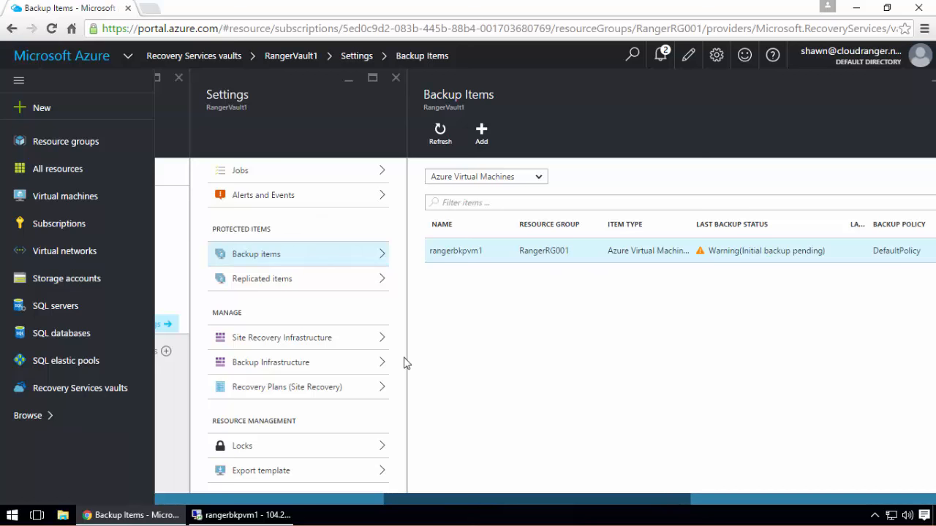
scroll(399, 326, "up", 2)
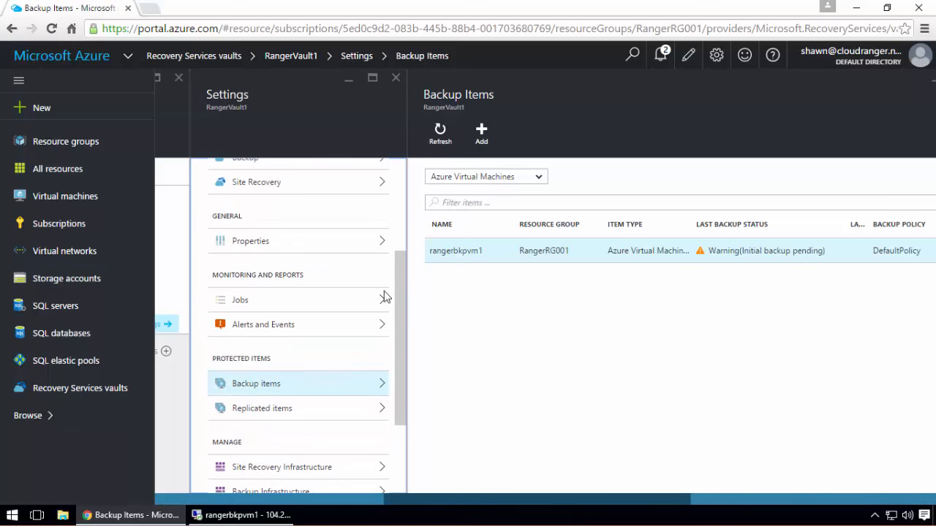
left_click(236, 300)
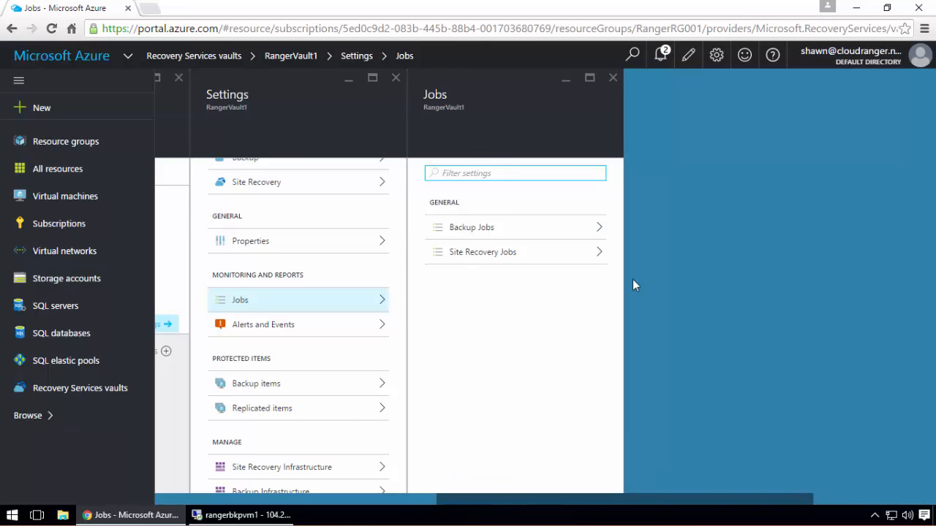
left_click(497, 232)
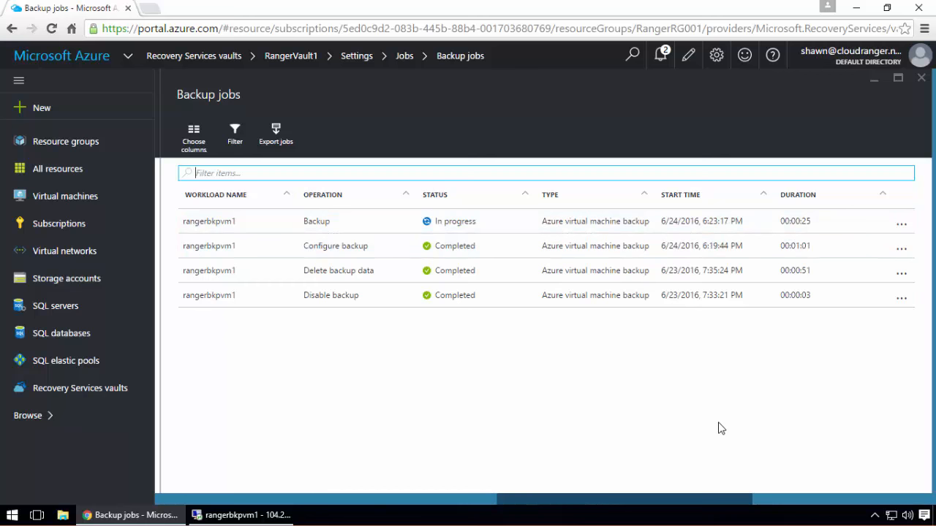
Switch to the rangerbkpvm1 remote desktop session, look at the test documents on its desktop, and return to the portal
left_click(272, 515)
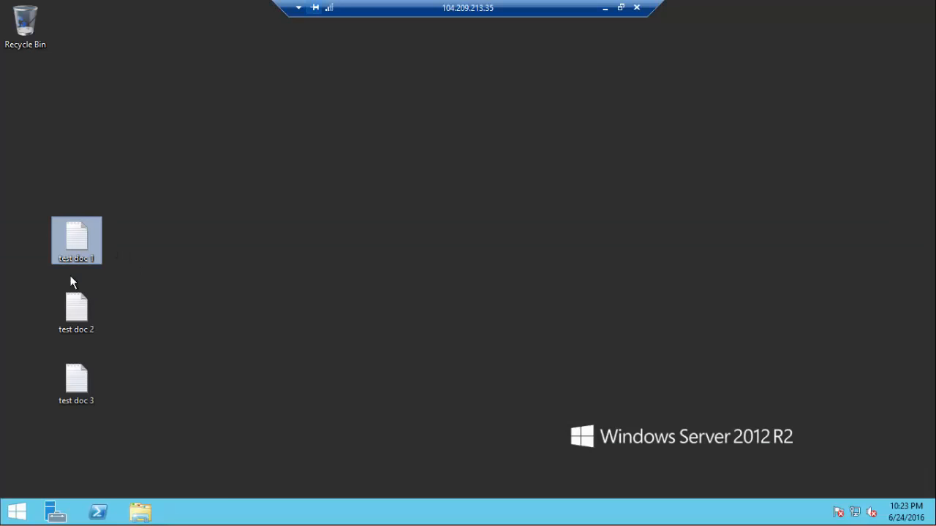
left_click(76, 311)
left_click(605, 8)
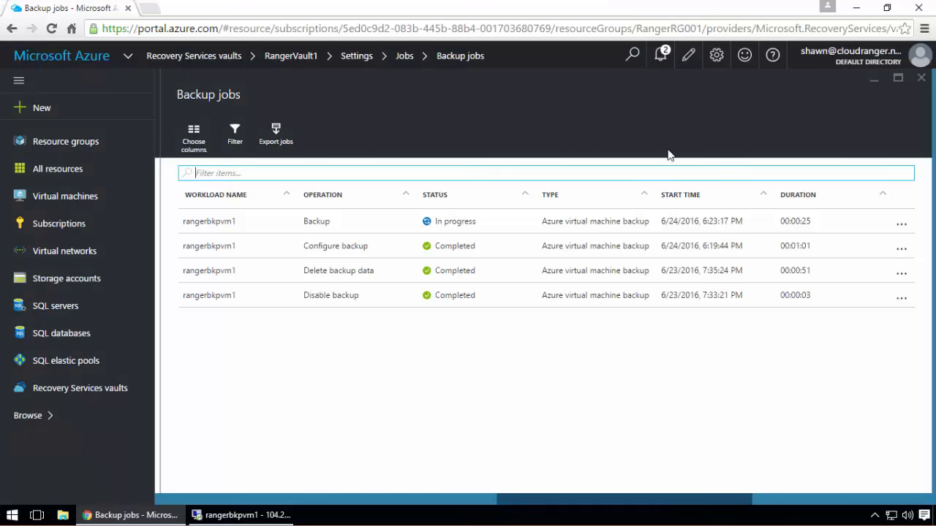
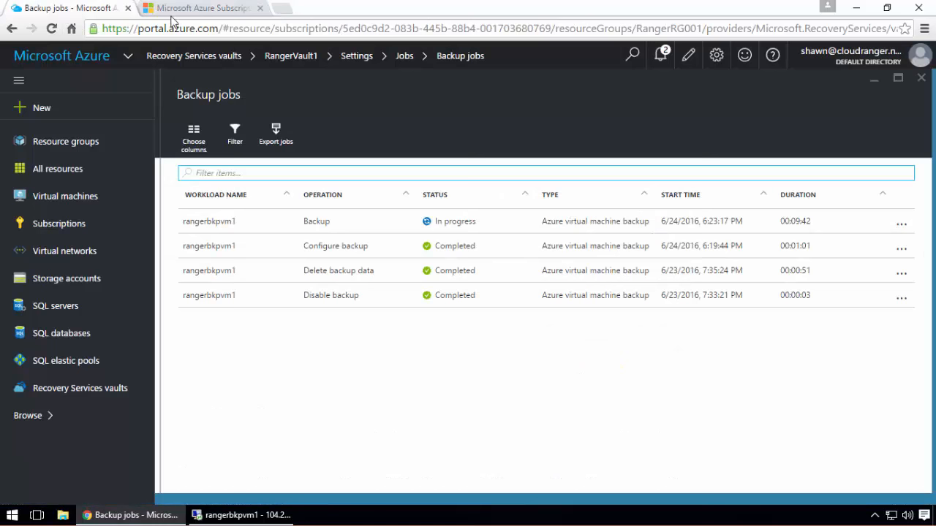
Review the portal notifications and reopen the backup jobs list to check the rangerbkpvm1 Backup job's current status
left_click(662, 57)
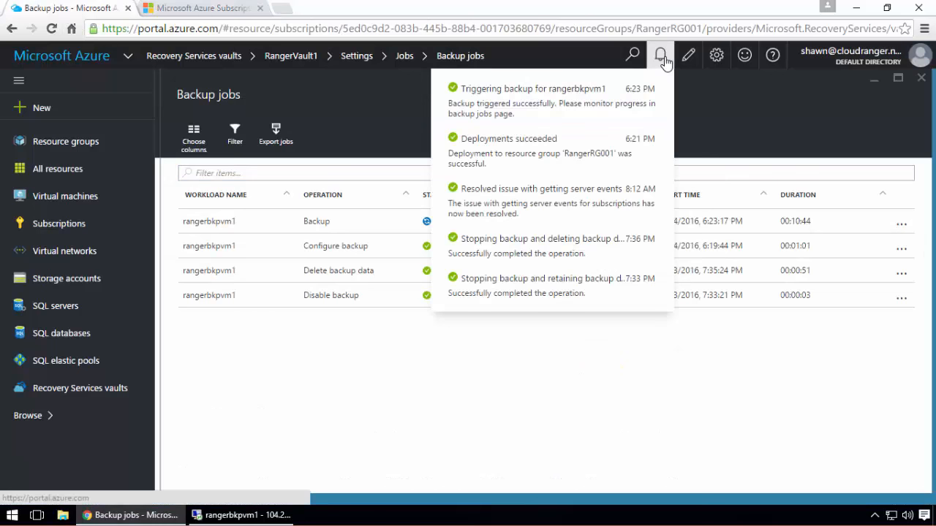
left_click(598, 399)
left_click(922, 78)
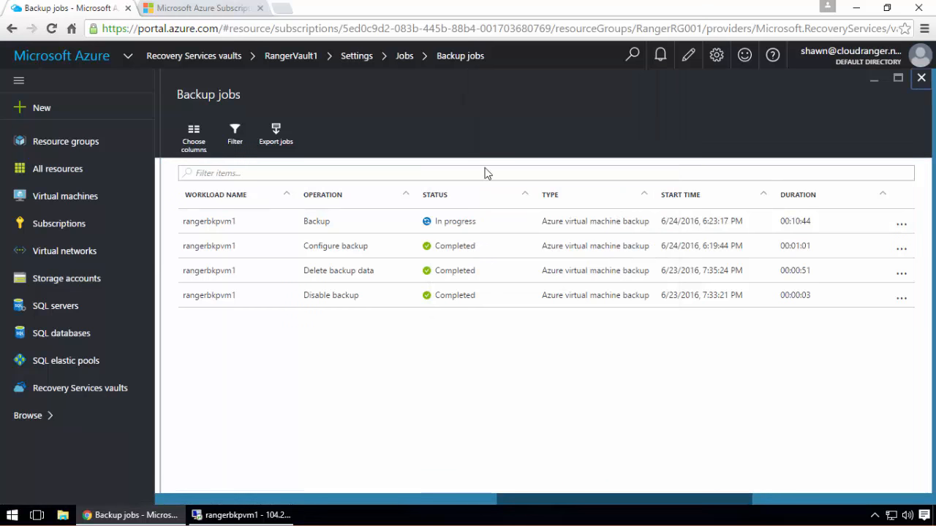
left_click(290, 307)
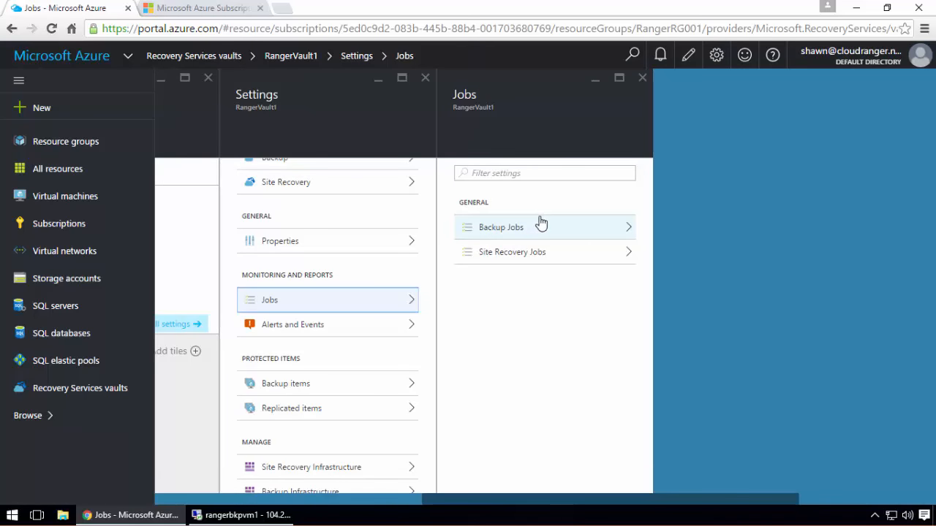
left_click(503, 227)
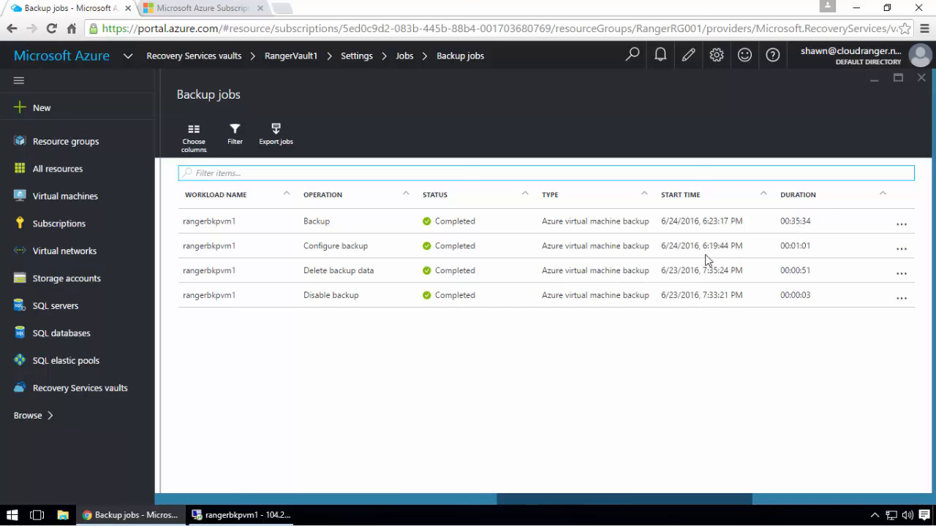
Close the jobs views and open the vault's backup items to check rangerbkpvm1's last backup status and restore point
left_click(921, 77)
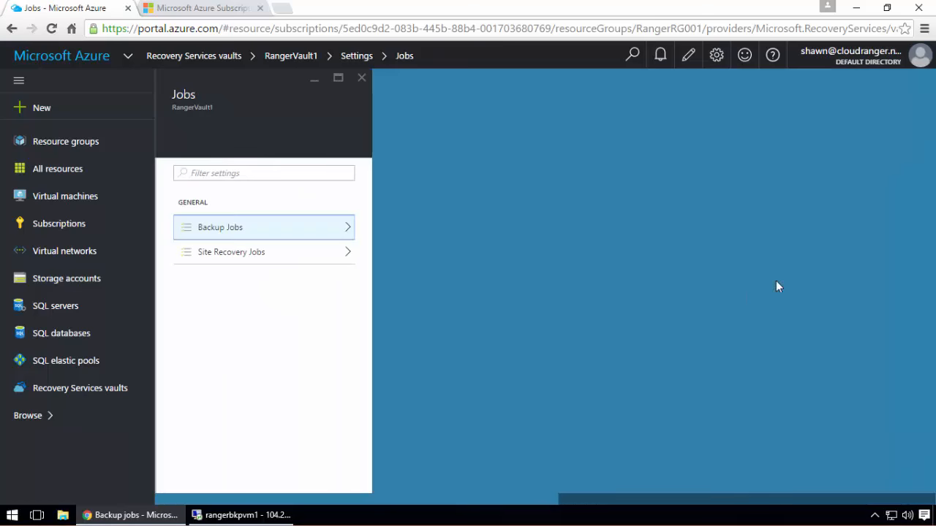
left_click(361, 78)
left_click(238, 387)
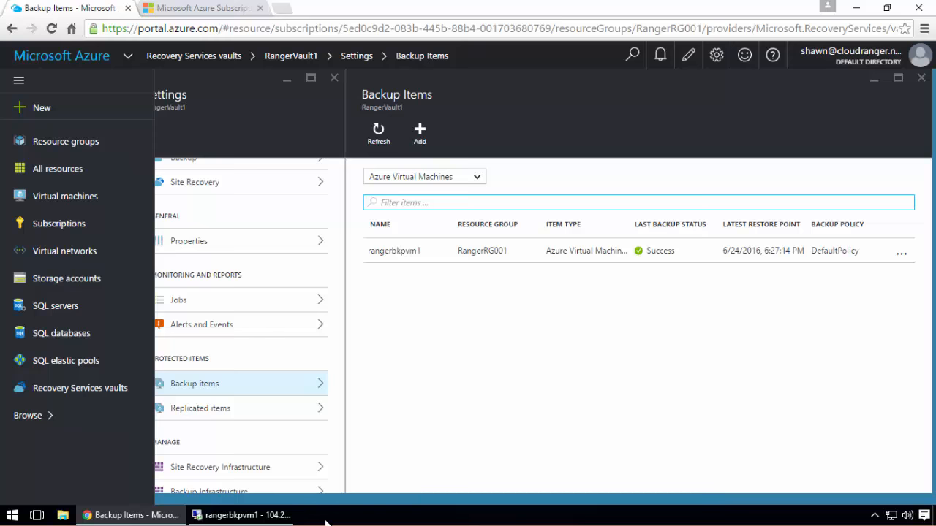
In the rangerbkpvm1 remote desktop session, delete test doc 1, test doc 2 and test doc 3 from the desktop, and return to the portal
left_click(245, 515)
left_click(199, 448)
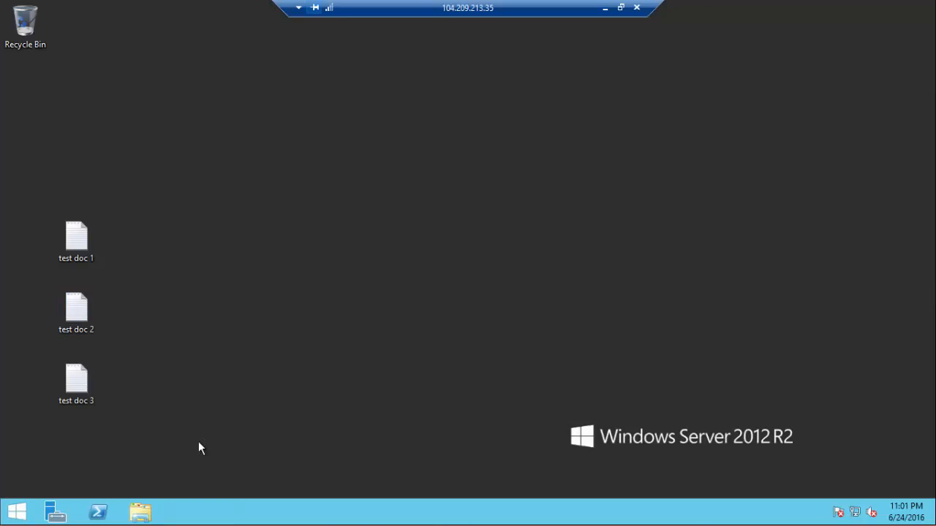
left_click_drag(145, 433, 416, 280)
left_click_drag(167, 439, 58, 208)
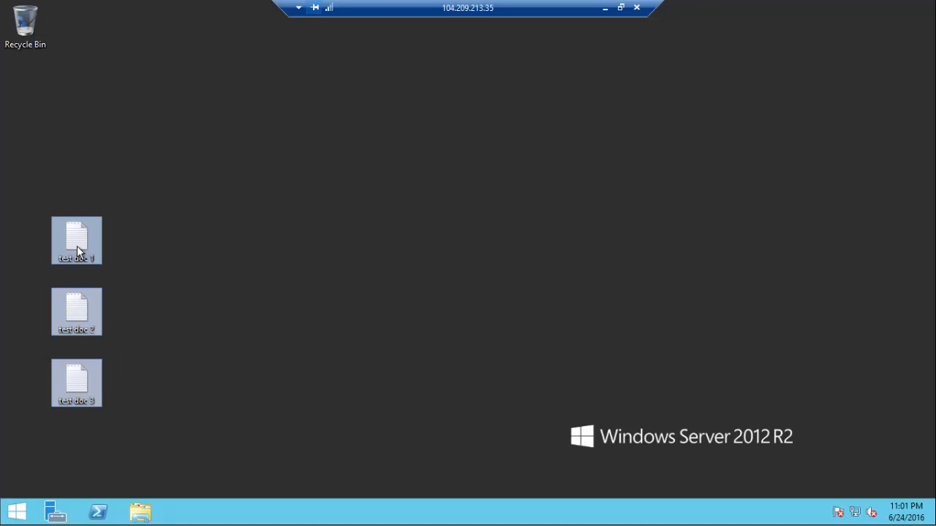
right_click(79, 251)
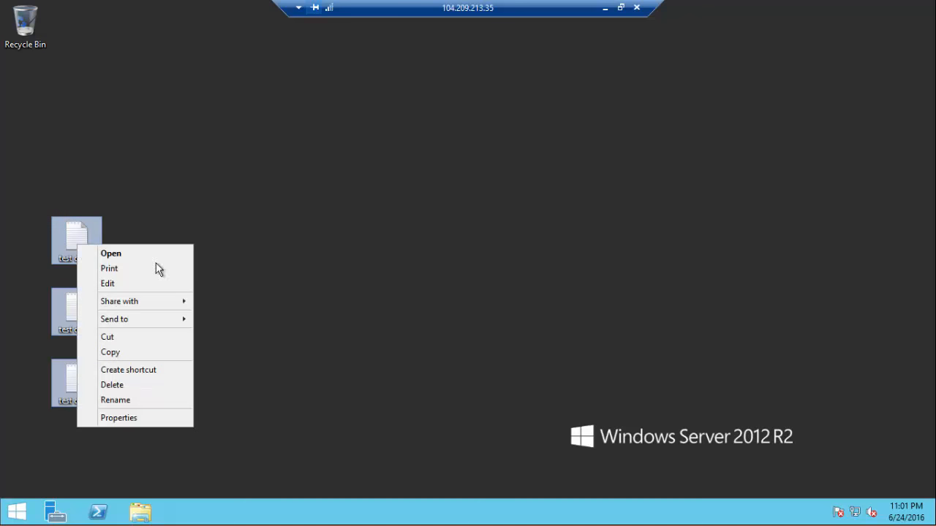
left_click(407, 269)
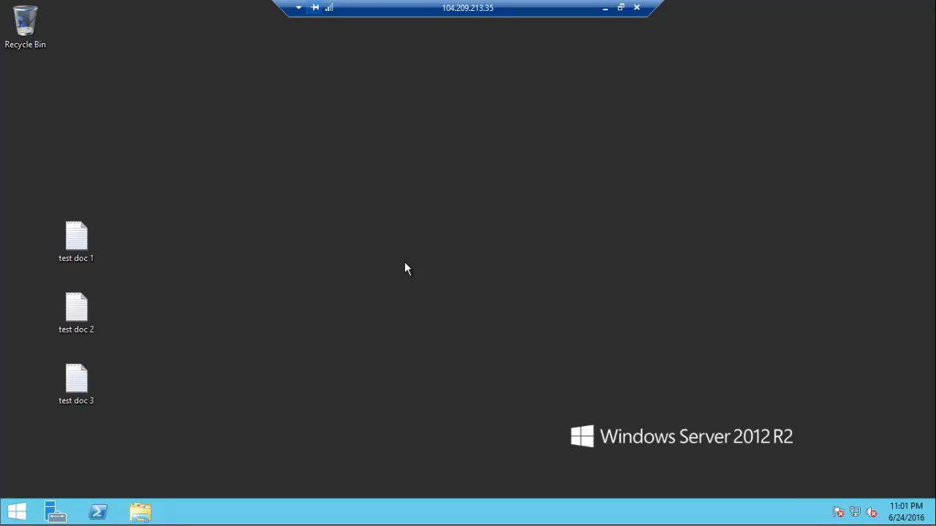
left_click_drag(185, 437, 36, 186)
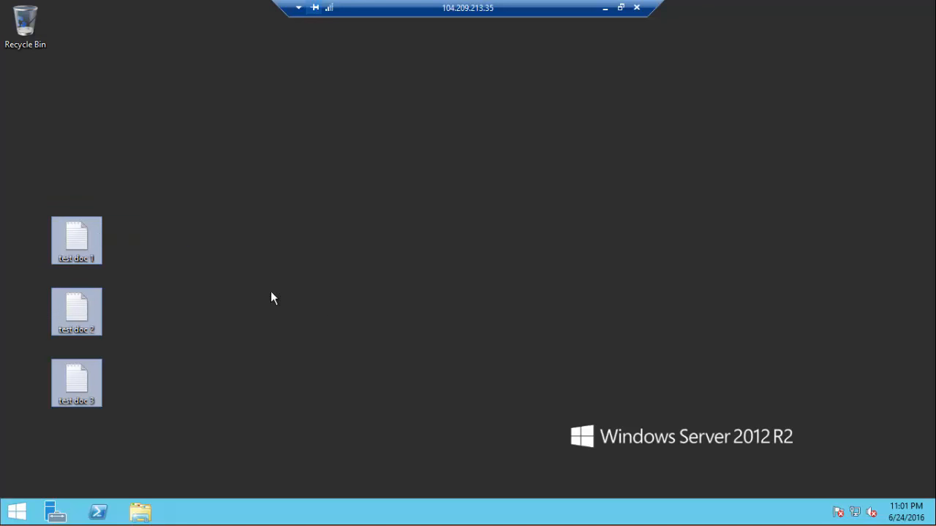
key("Delete")
right_click(83, 238)
left_click(245, 154)
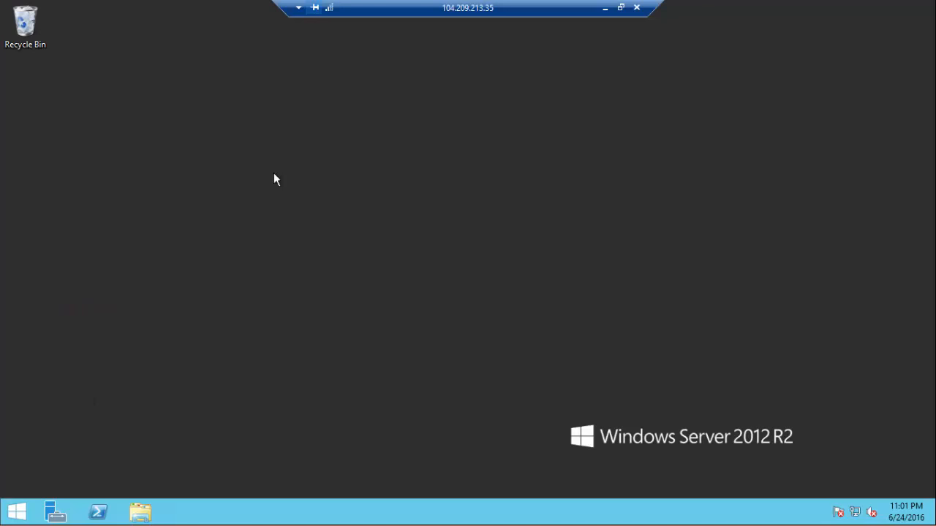
left_click(605, 7)
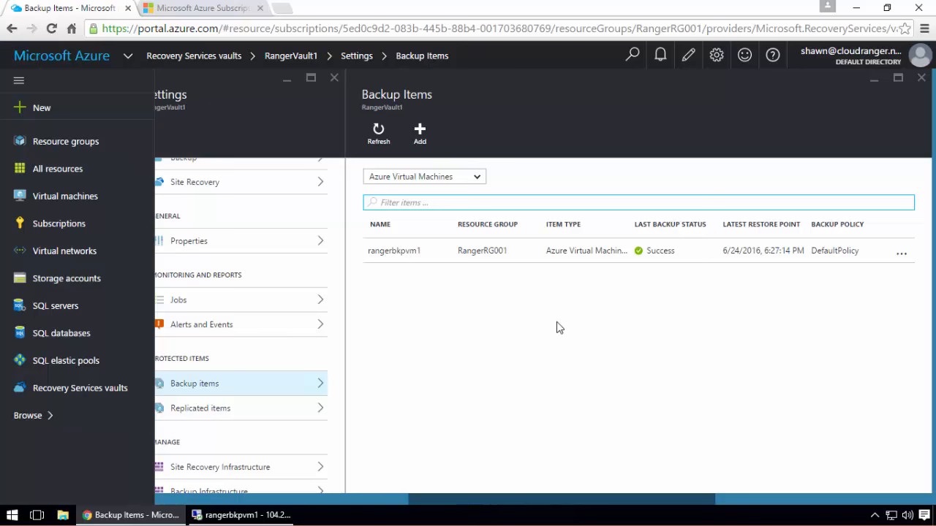
left_click(250, 513)
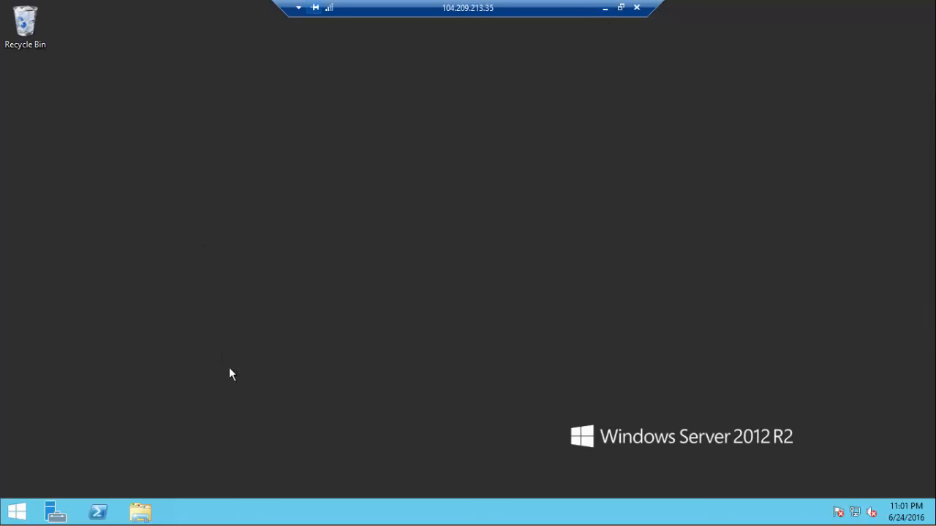
left_click(605, 8)
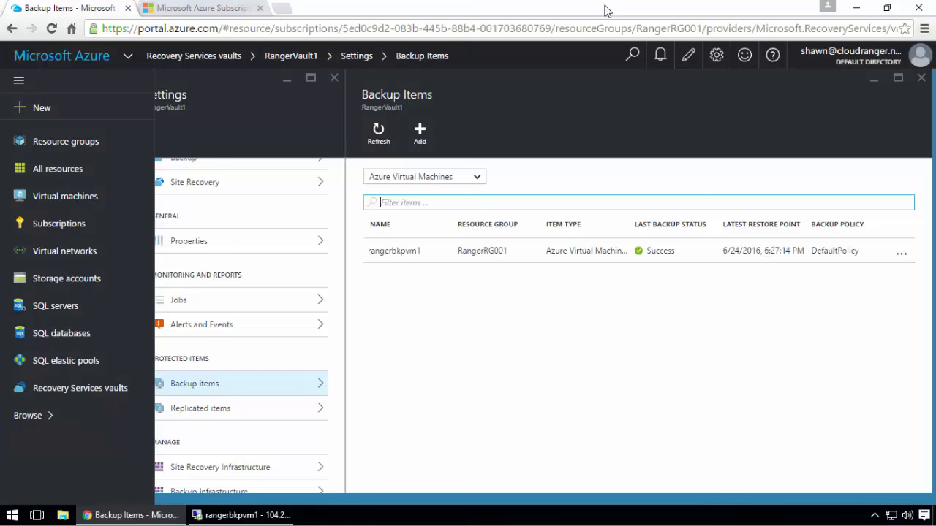
Start a restore of rangerbkpvm1 from the backup items and choose the 6/24/2016, 6:27:14 PM restore point
left_click_drag(468, 502, 568, 494)
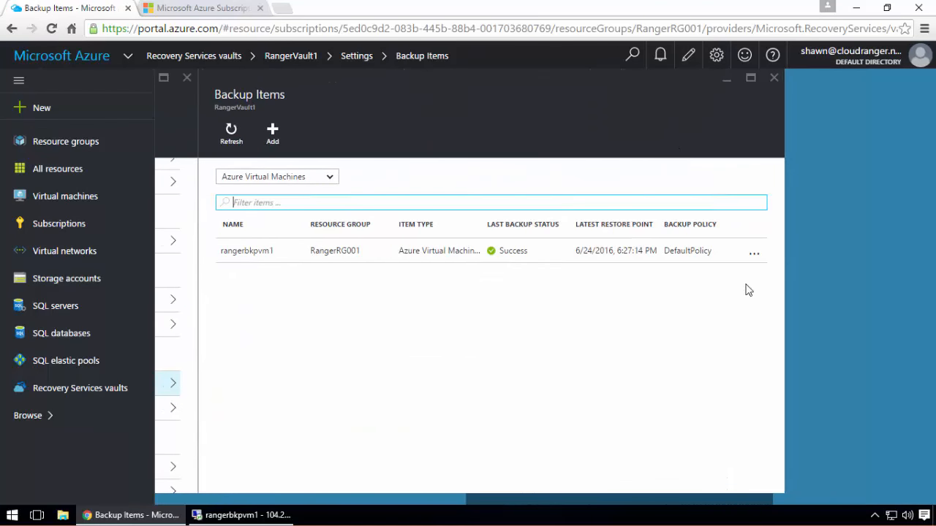
left_click(754, 254)
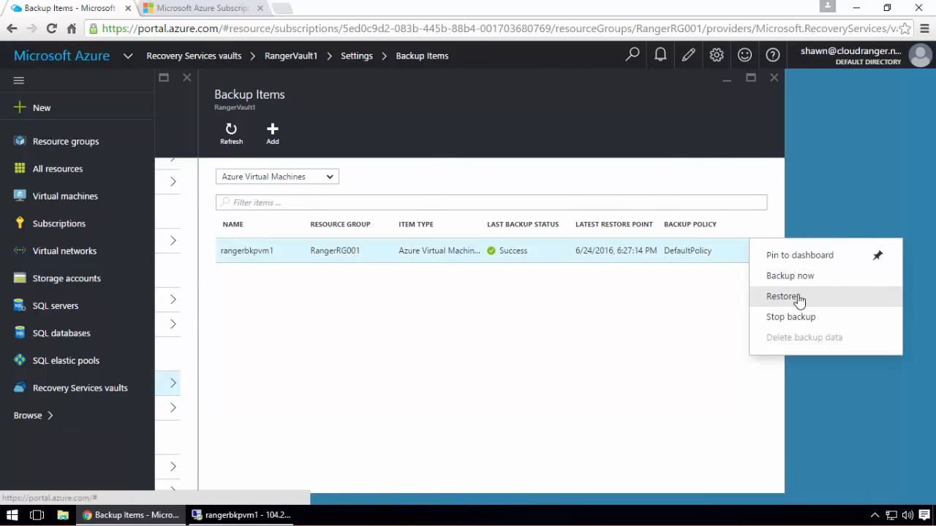
left_click(850, 298)
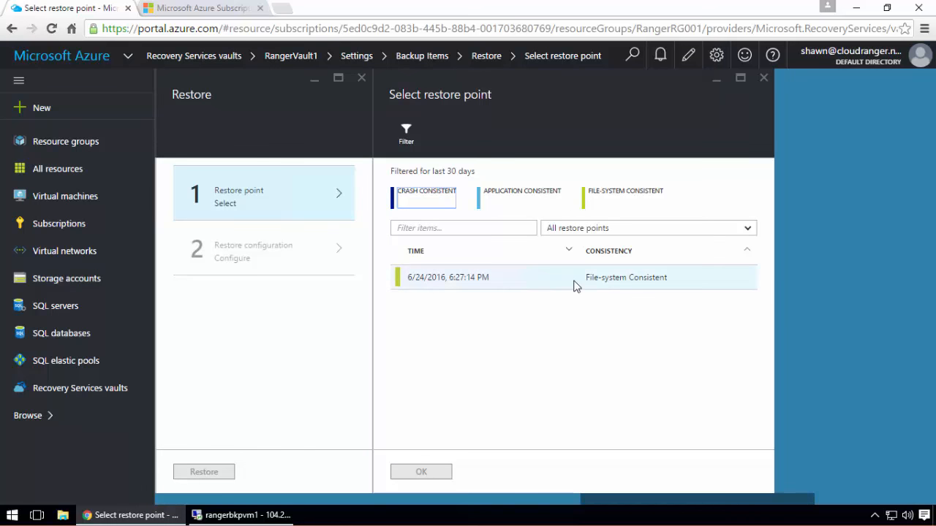
left_click(657, 231)
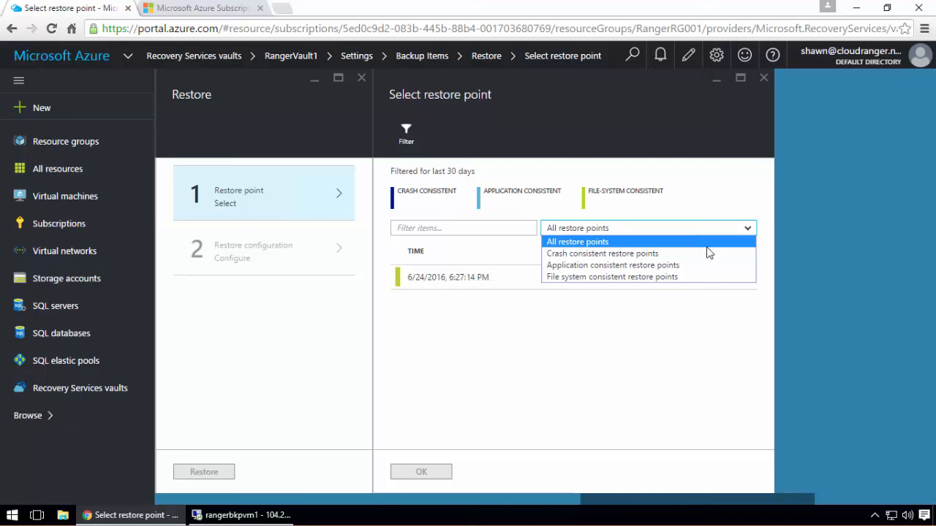
left_click(610, 244)
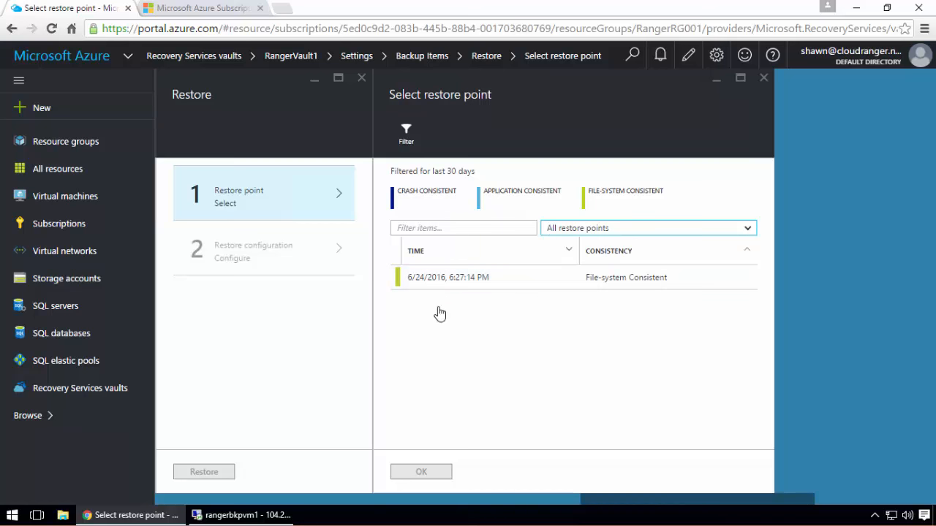
left_click(500, 277)
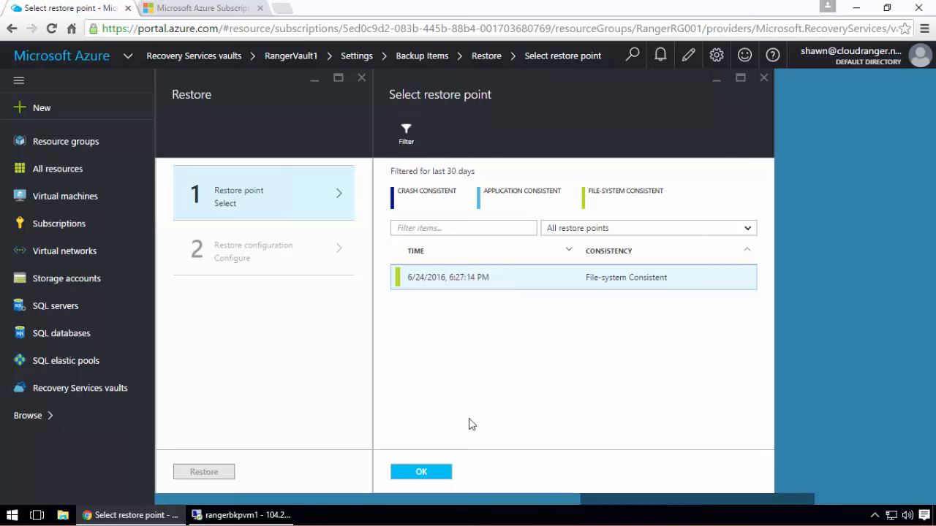
left_click(421, 472)
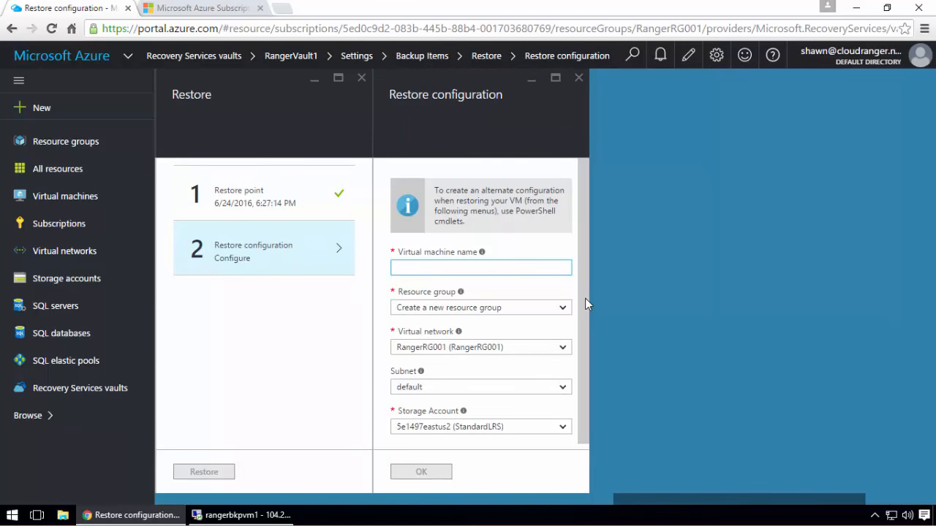
Go back from the restore configuration to the backup items list and copy the VM name rangerbkpvm1
scroll(585, 299, "down", 1)
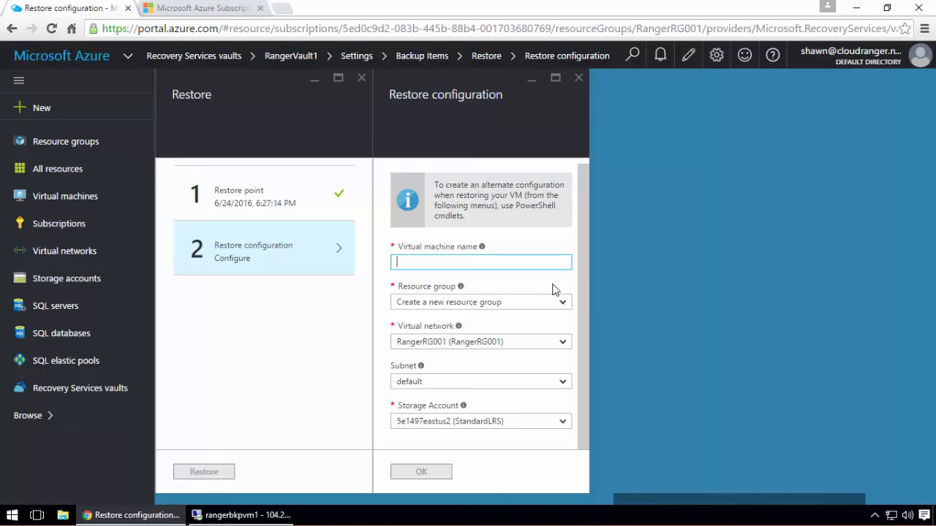
left_click(482, 260)
left_click_drag(685, 505, 454, 495)
left_click_drag(358, 253, 307, 257)
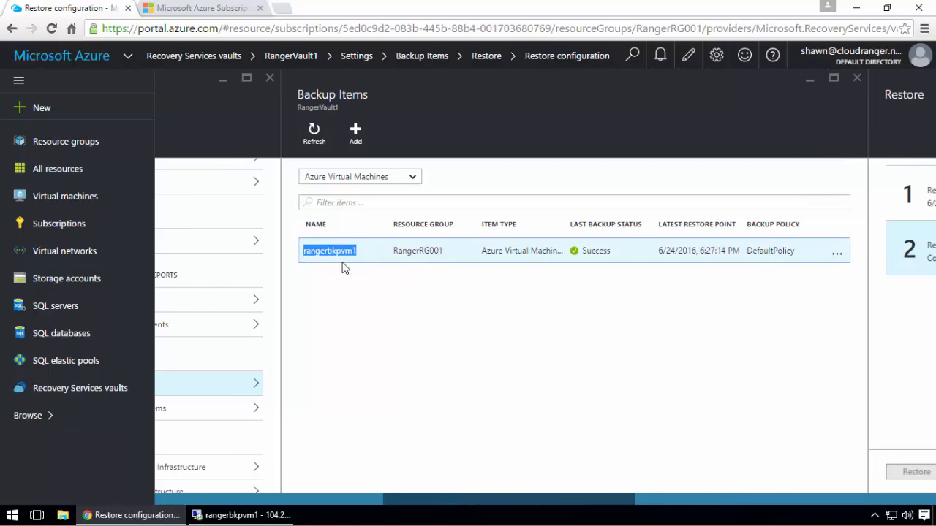
right_click(310, 255)
left_click(346, 269)
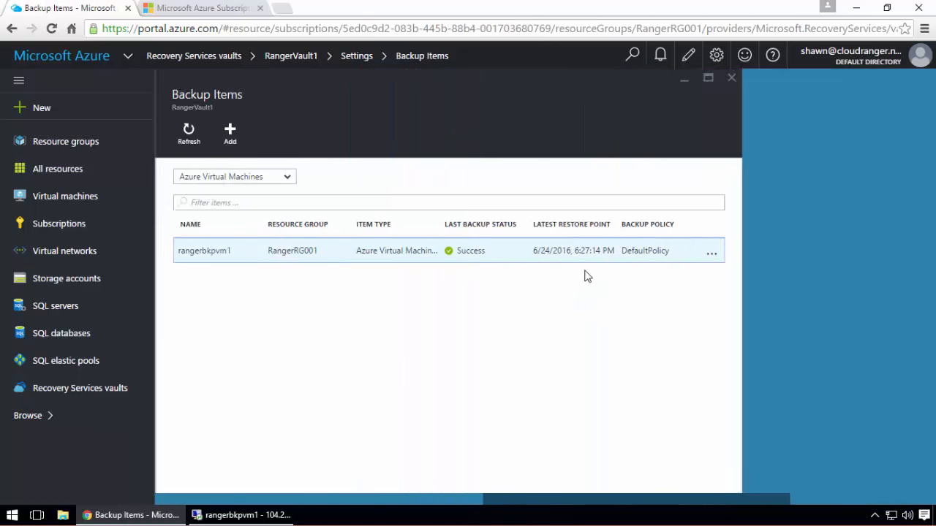
left_click(585, 254)
left_click(498, 256)
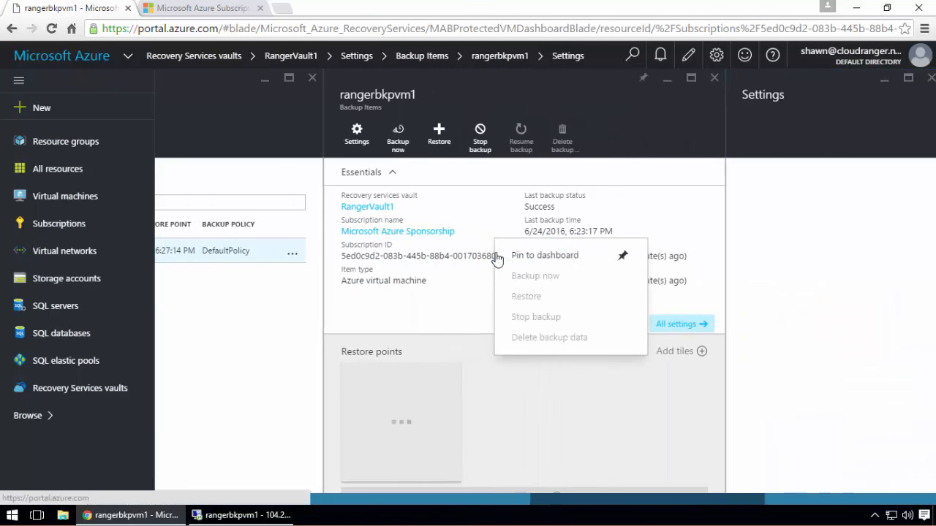
left_click(245, 324)
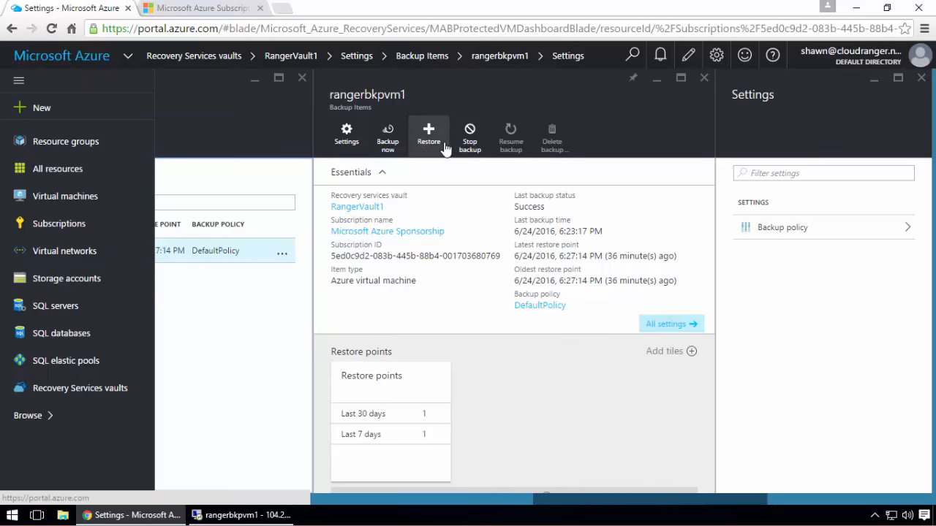
left_click(920, 78)
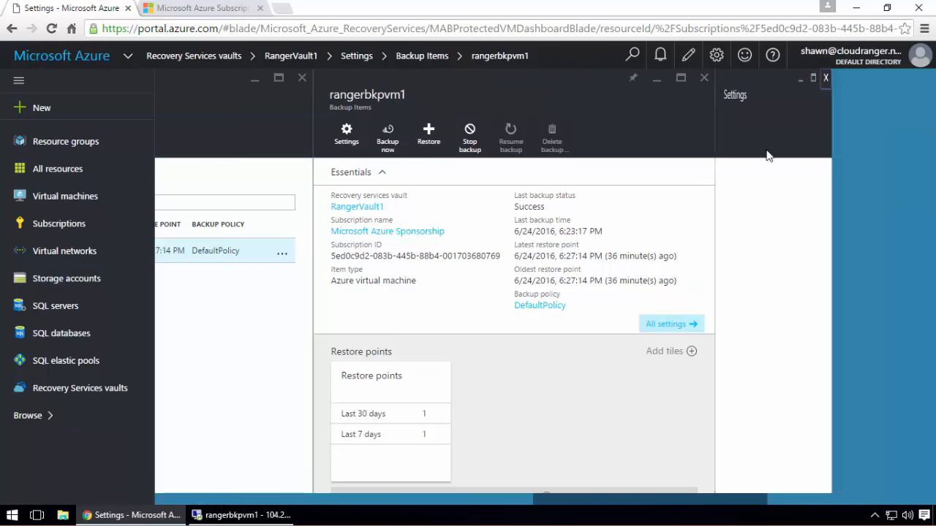
left_click(704, 77)
Open the rangerbkpvm1 backup item and begin its restore again with the 6/24/2016, 6:27:14 PM restore point
left_click_drag(574, 504, 497, 503)
left_click(515, 254)
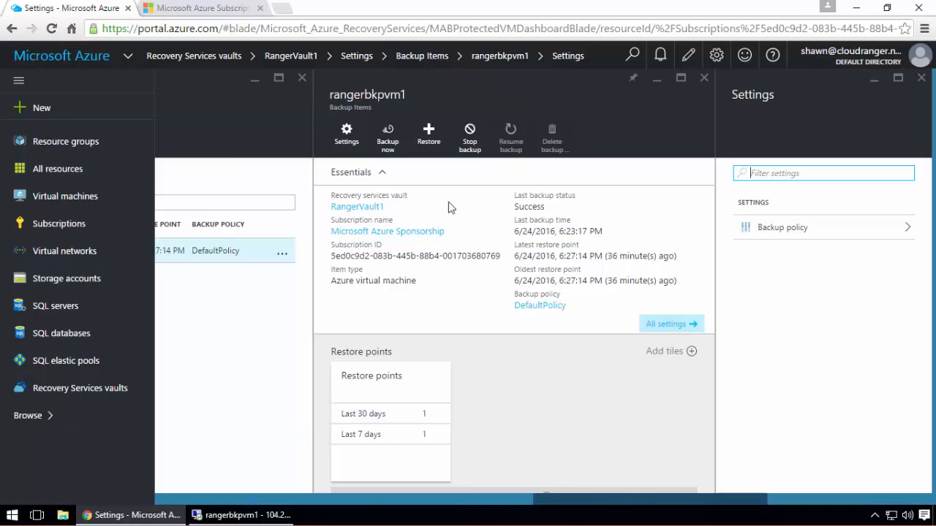
left_click(433, 155)
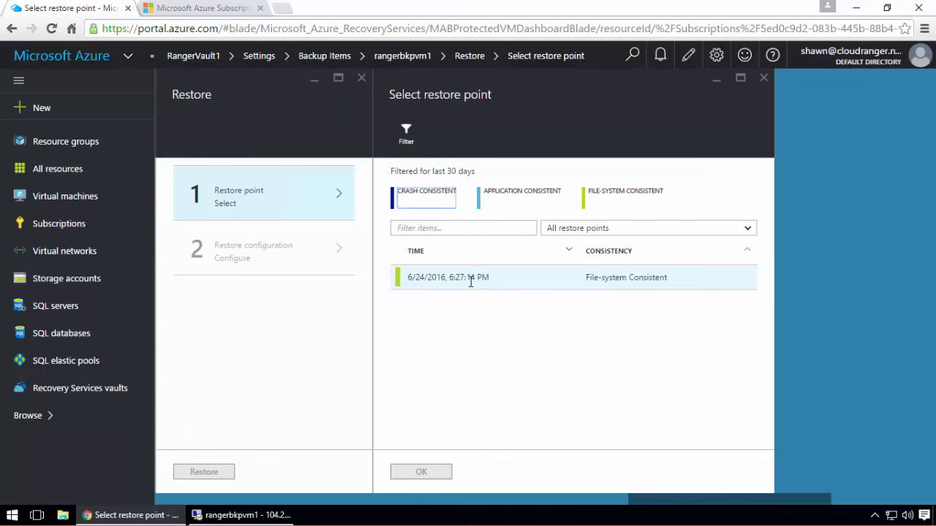
left_click(469, 277)
left_click(422, 472)
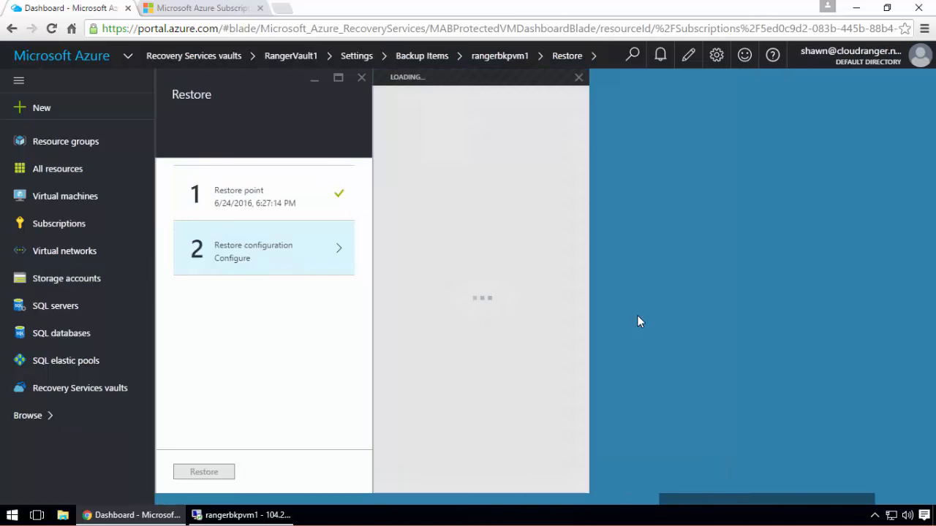
In the restore configuration, set the virtual machine name to rangerbkpvm1 and the resource group to RangerRG001
right_click(414, 269)
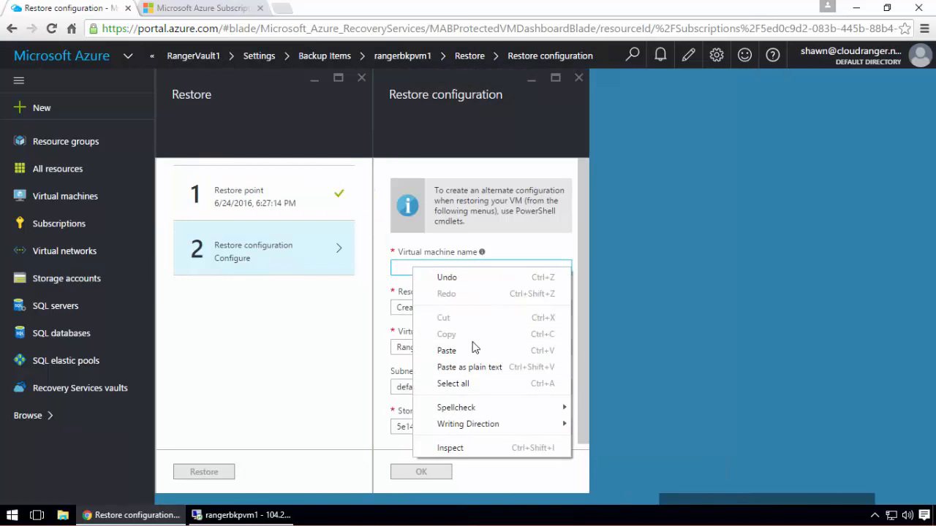
left_click(469, 368)
left_click(532, 308)
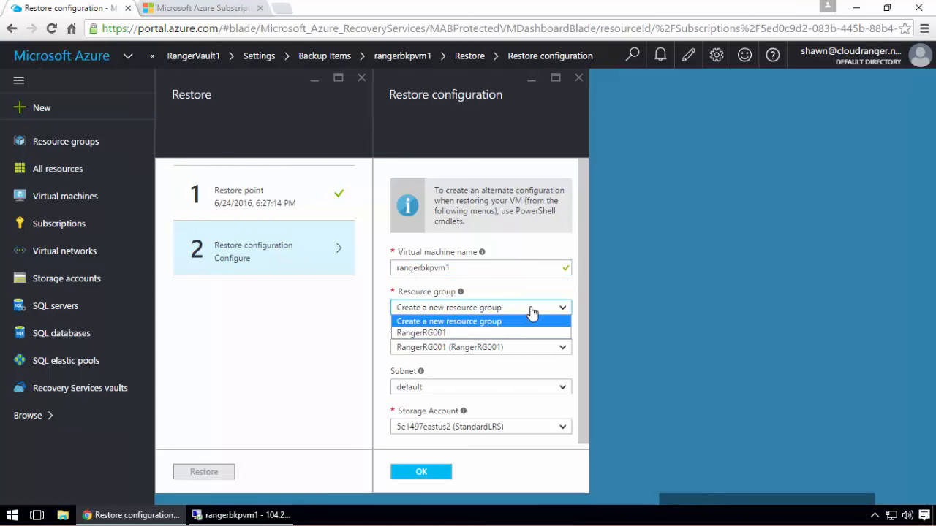
left_click(462, 334)
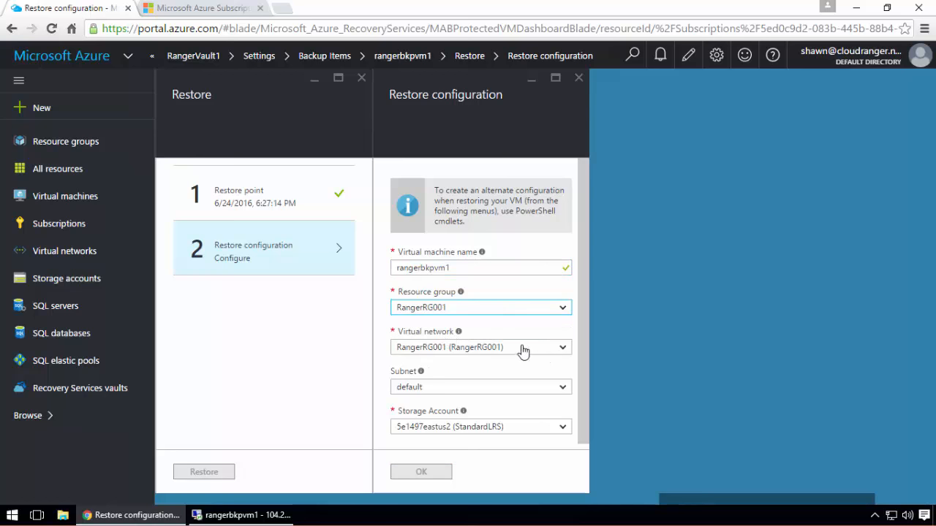
scroll(584, 377, "down", 1)
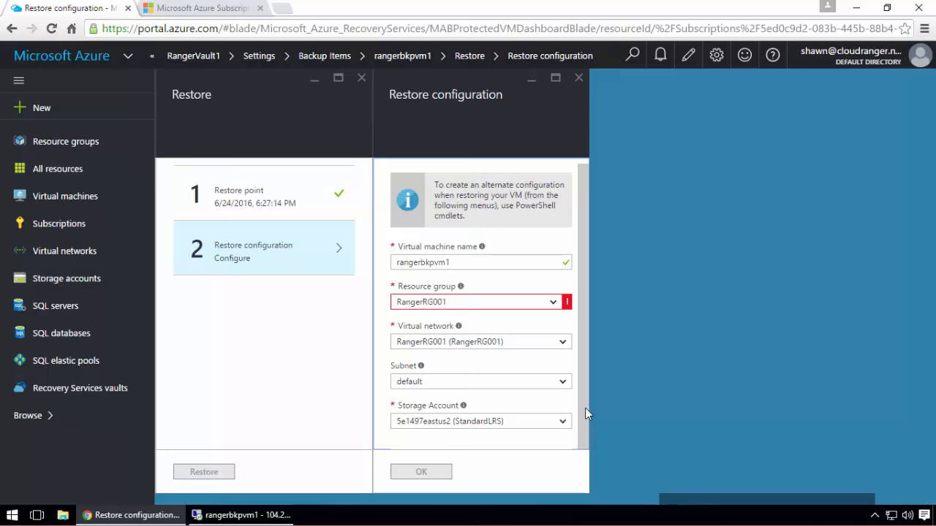
Review the storage account choices and read the validation message on the restore's resource group
left_click(565, 421)
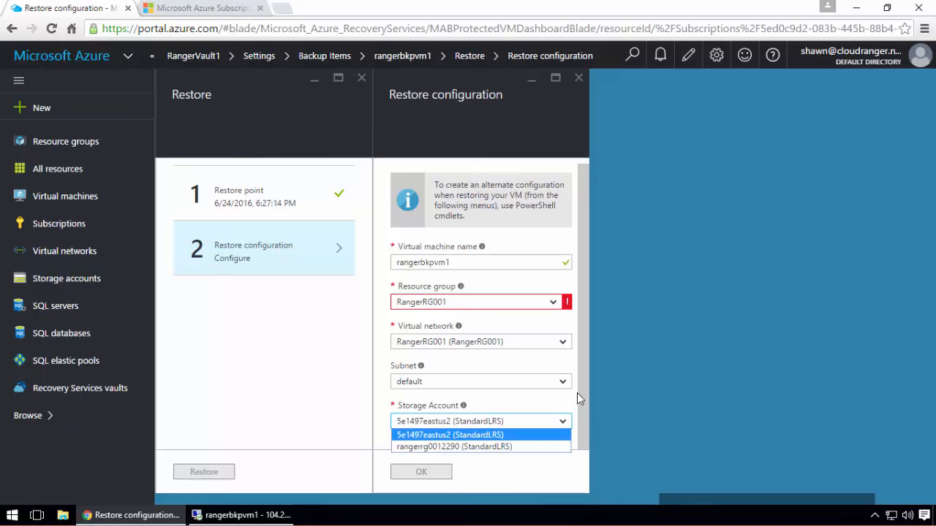
left_click(577, 393)
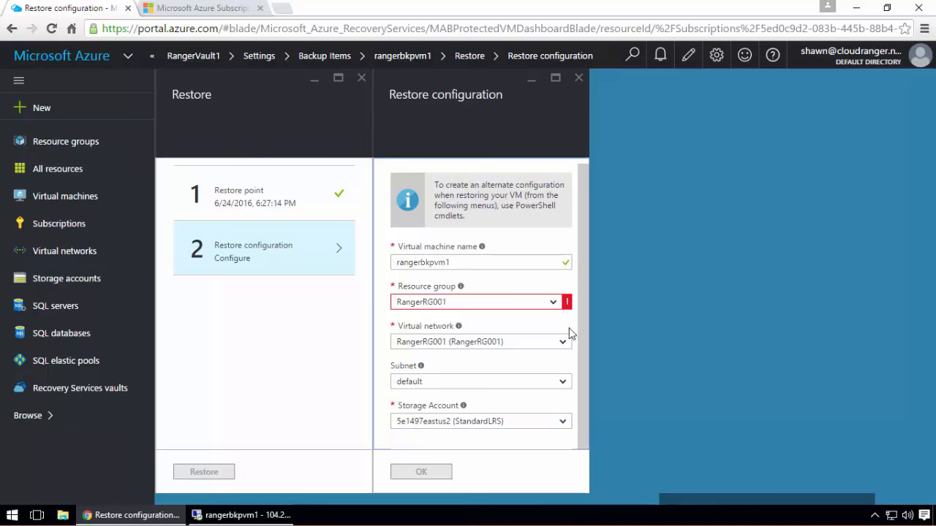
left_click(569, 307)
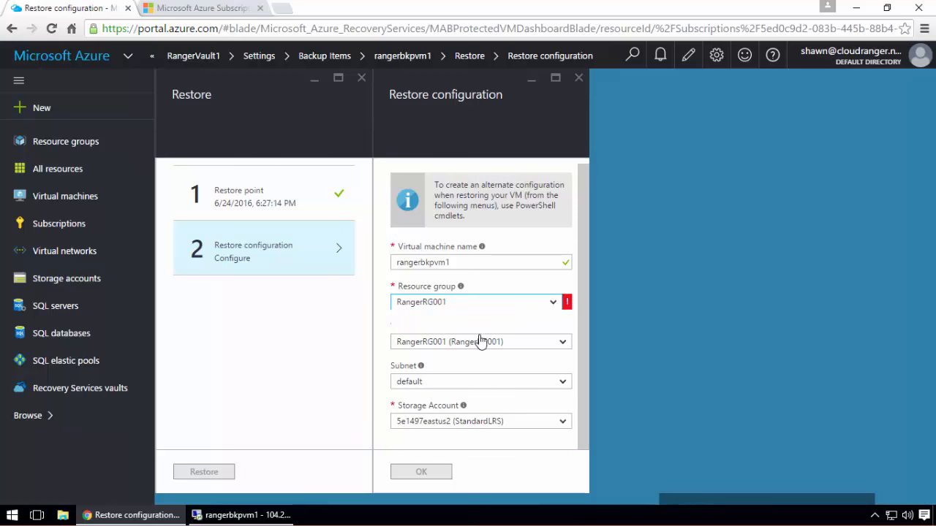
left_click(785, 401)
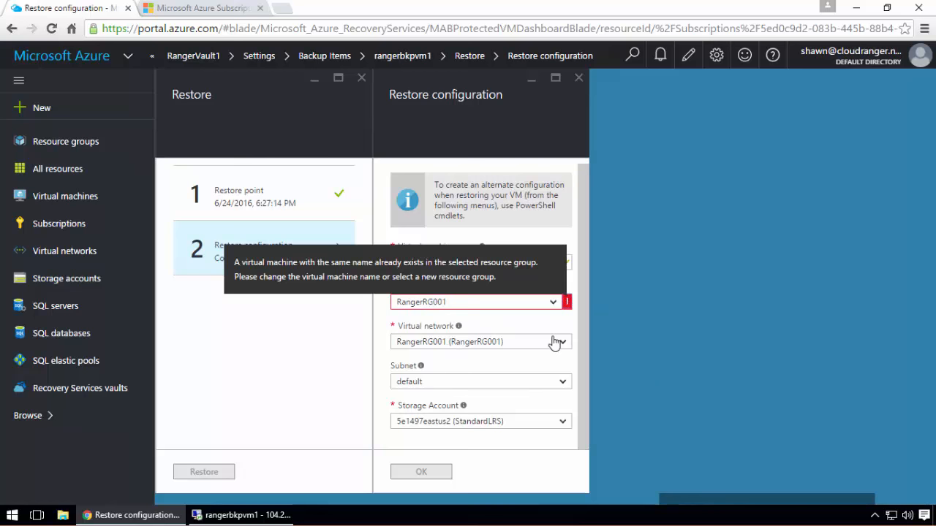
left_click(575, 284)
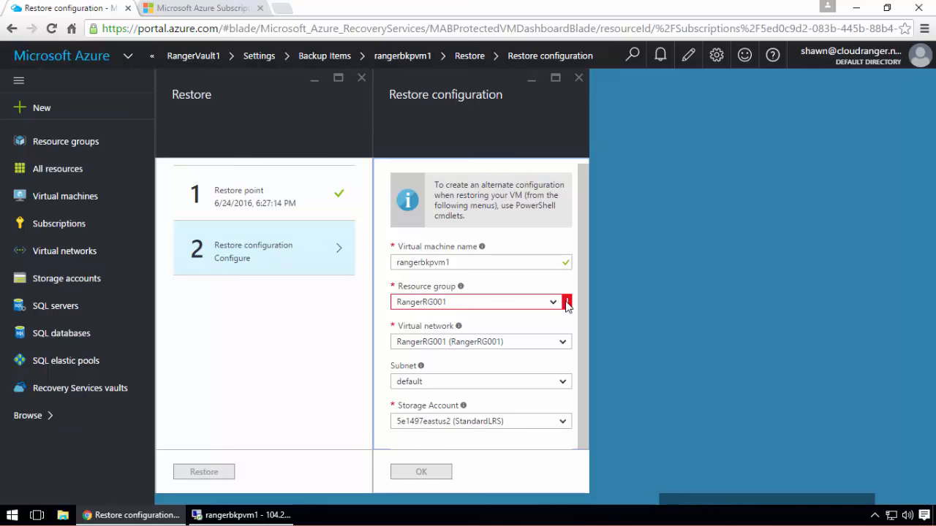
mouse_move(567, 307)
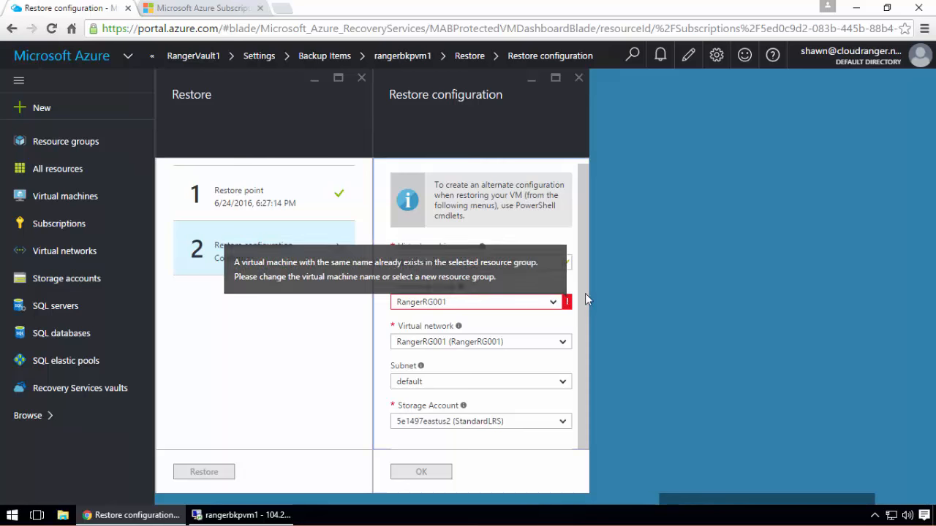
Try the alternative virtual machine names rangerbkpvm1restore and rangerbkpvm1r in the restore configuration
left_click(459, 263)
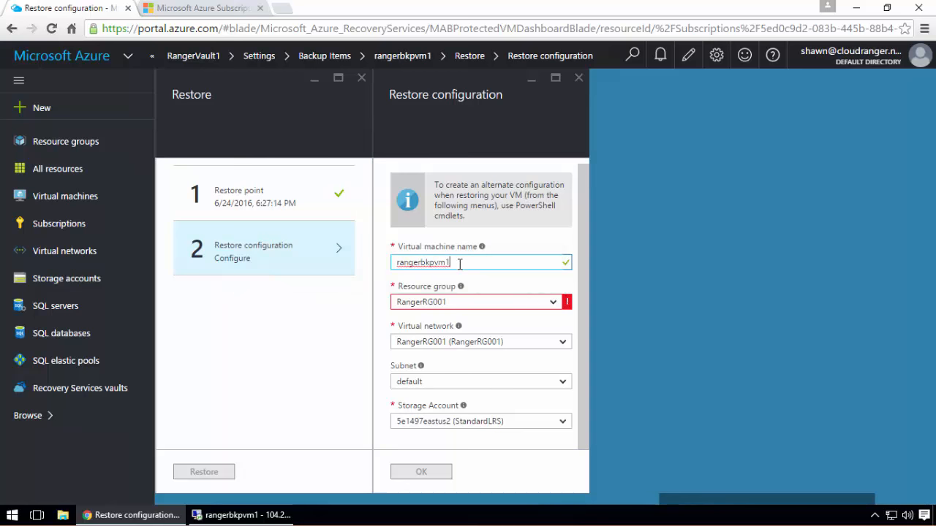
type("restore")
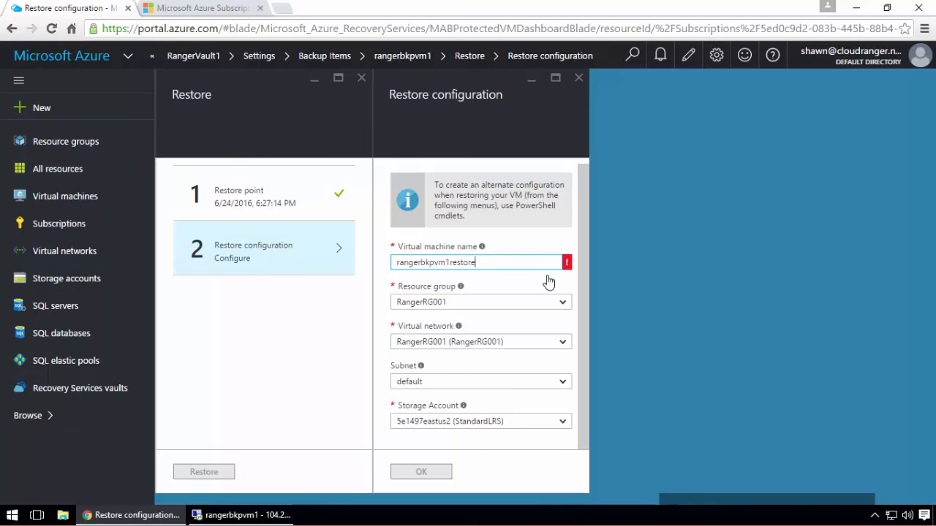
left_click(448, 262)
left_click(509, 264, "shift")
type("r")
left_click(528, 249)
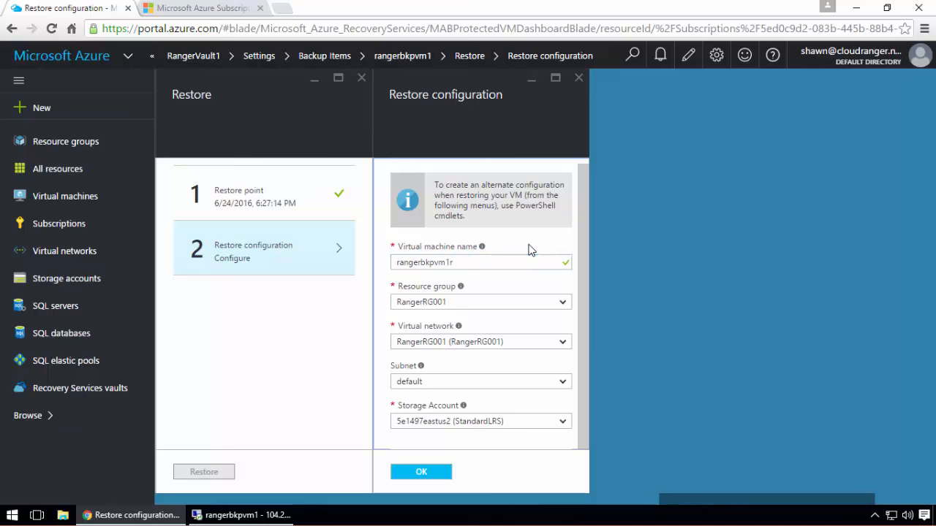
Abandon the restore by closing its configuration, the rangerbkpvm1 backup item and the backup items list
left_click(463, 262)
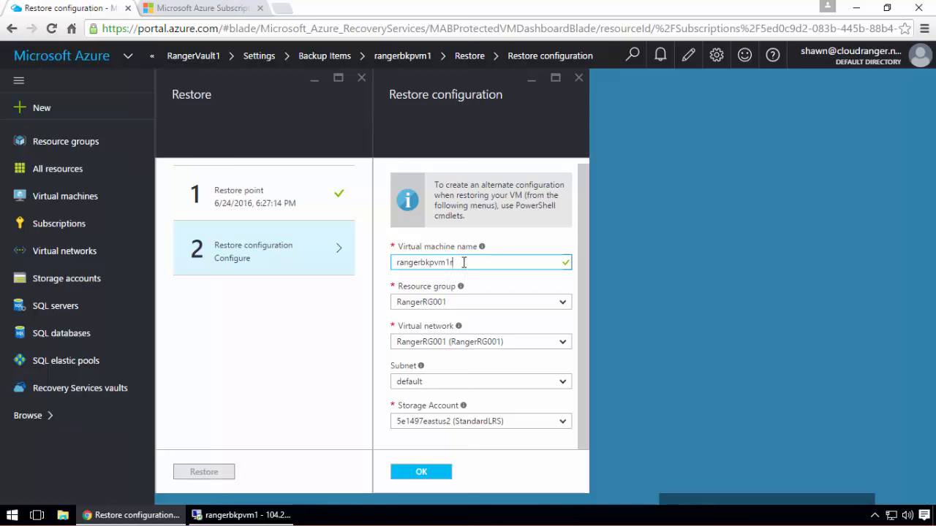
left_click(580, 79)
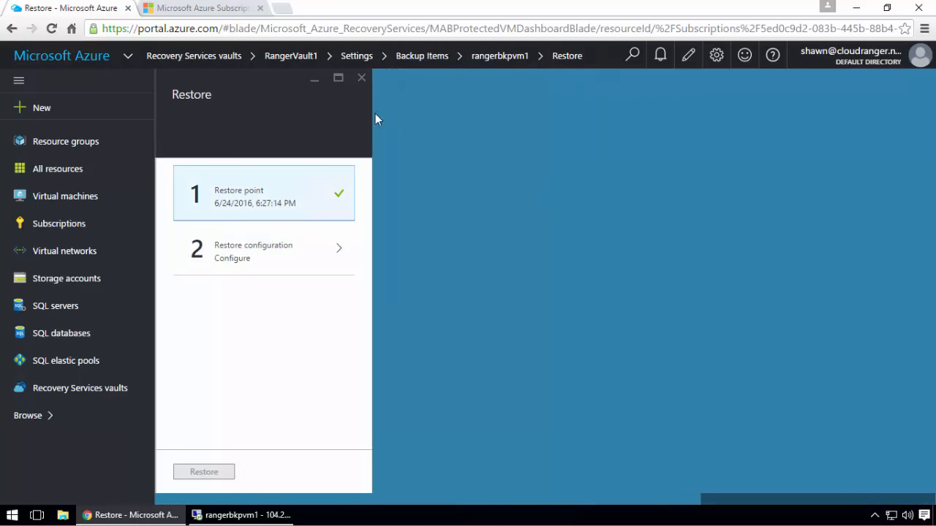
left_click(361, 78)
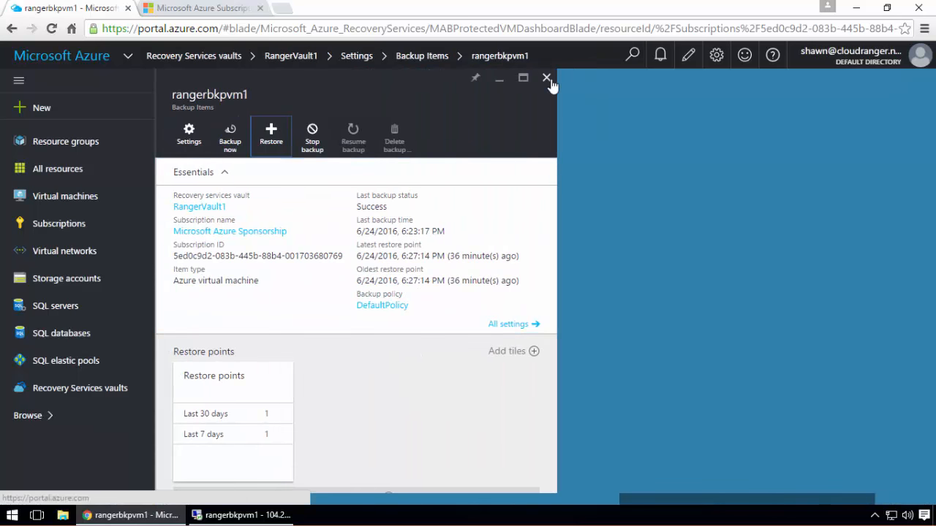
left_click(547, 78)
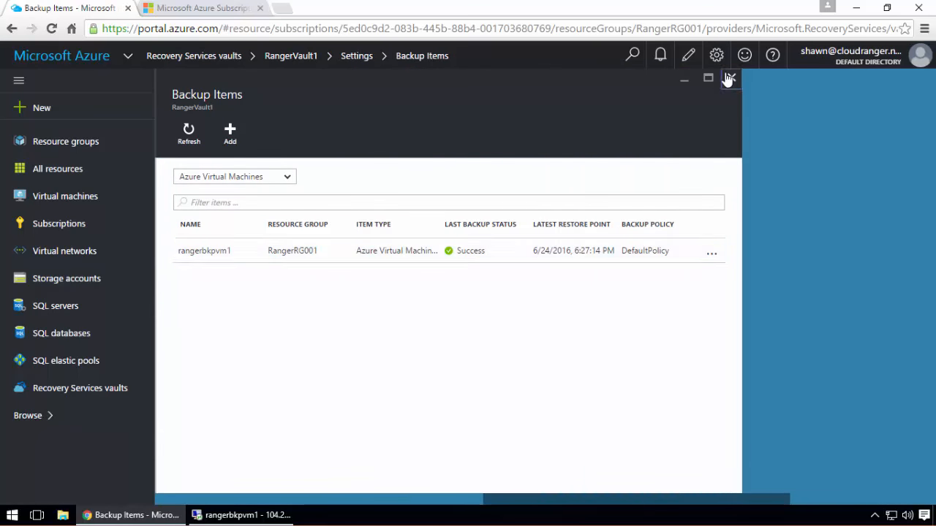
left_click(729, 78)
Delete the existing virtual machine rangerbkpvm1 and recheck the virtual machines list
left_click(65, 208)
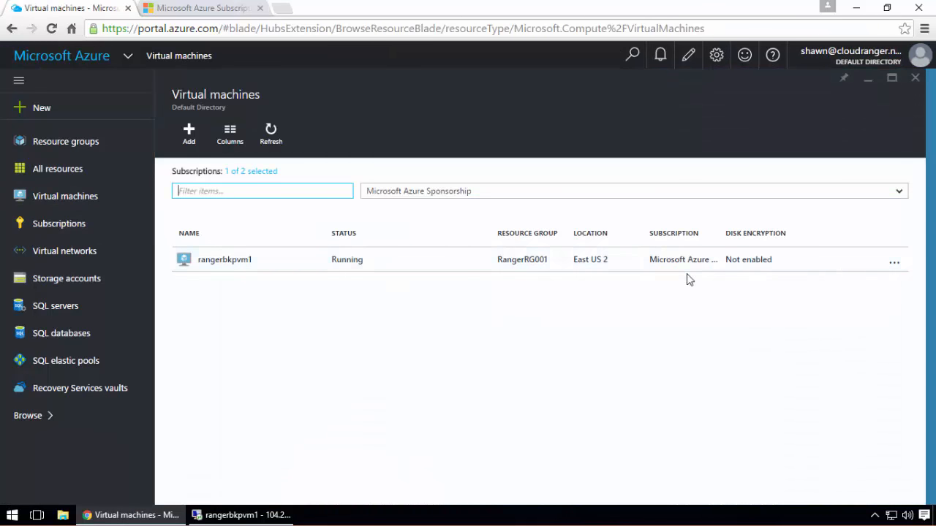
left_click(894, 262)
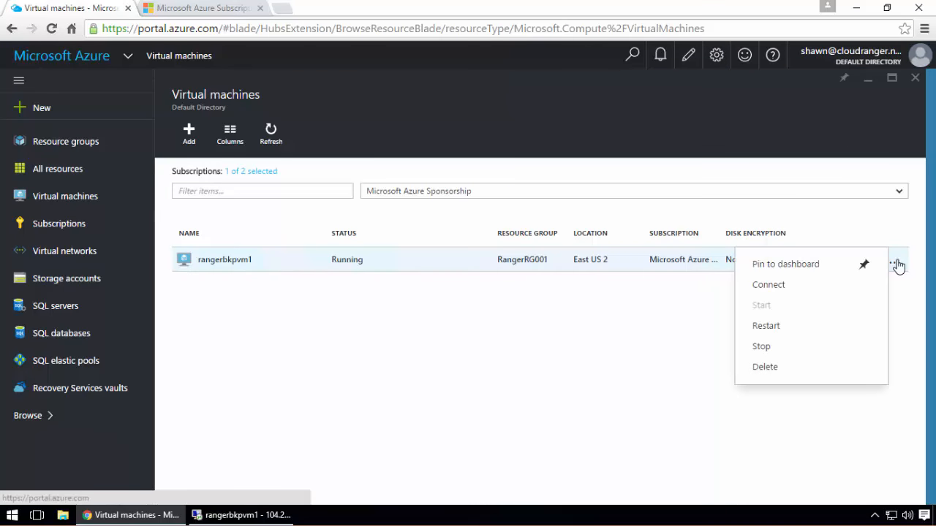
left_click(763, 365)
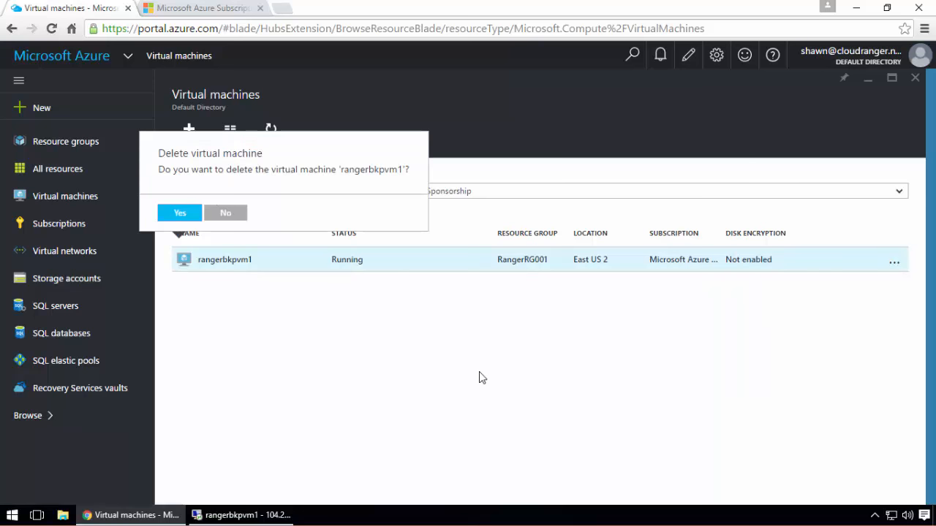
left_click(179, 212)
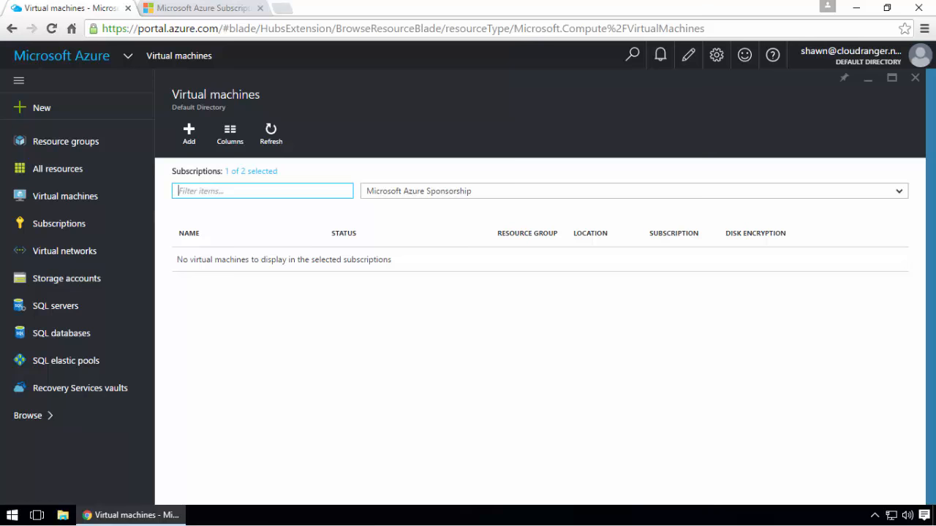
left_click(93, 195)
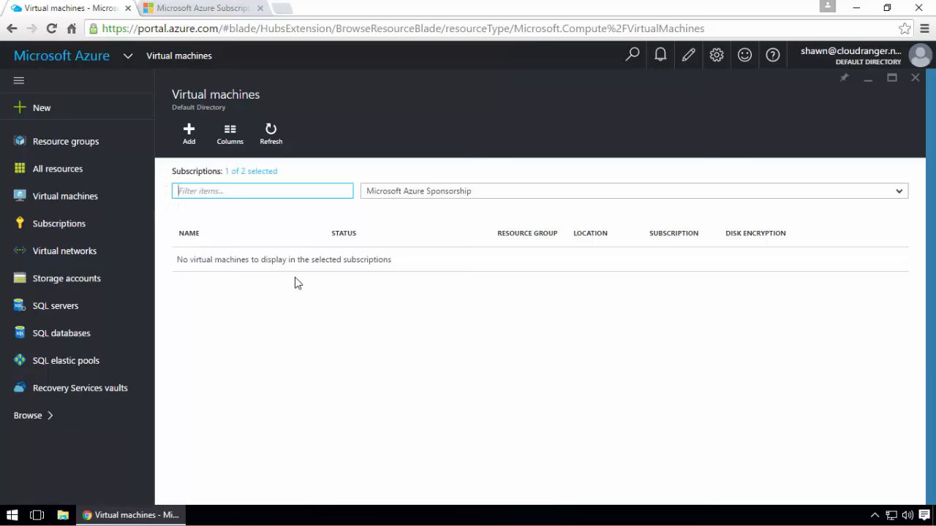
Open the rangerbkpvm1 backup item from the protected backup items of the RangerVault1 recovery vault
left_click(116, 389)
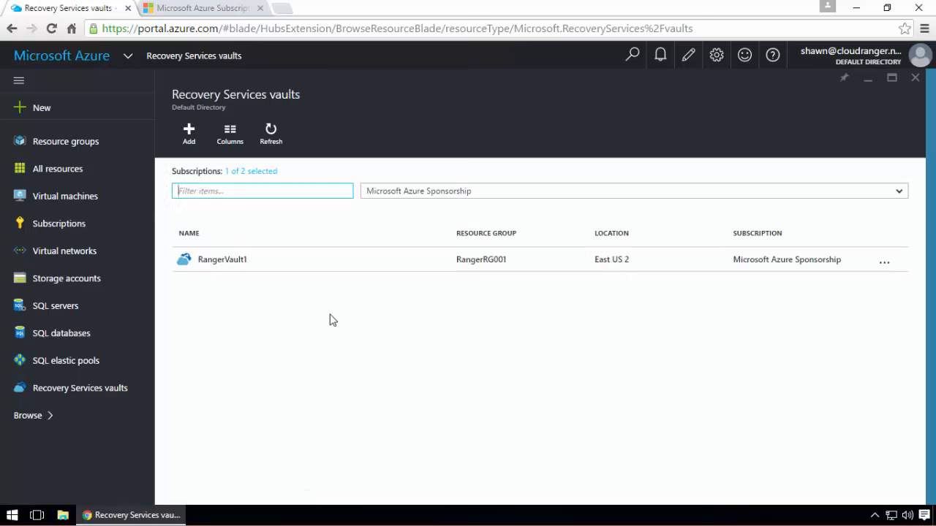
left_click(239, 266)
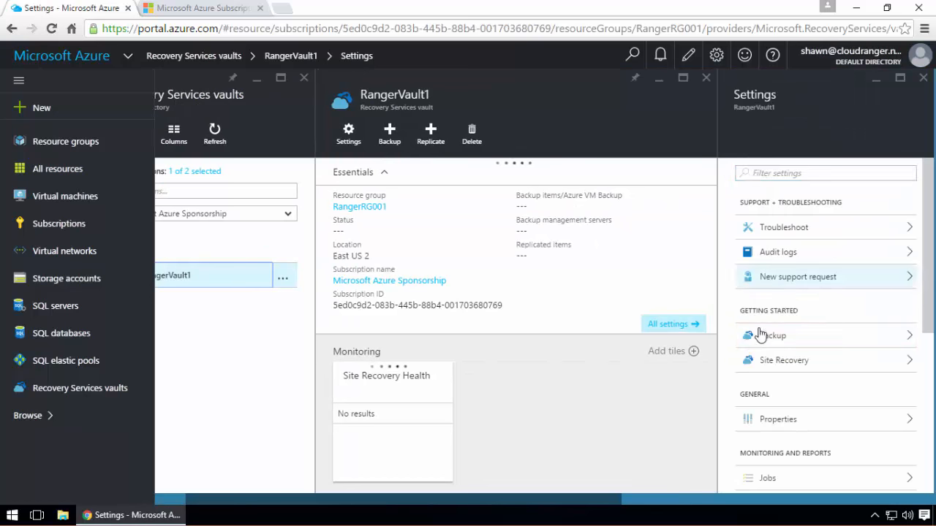
scroll(801, 439, "down", 3)
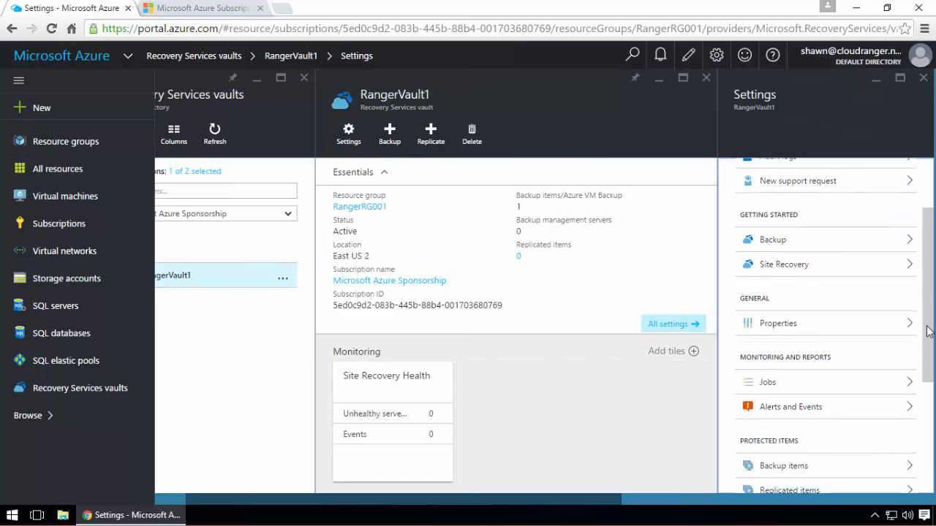
left_click_drag(516, 504, 619, 508)
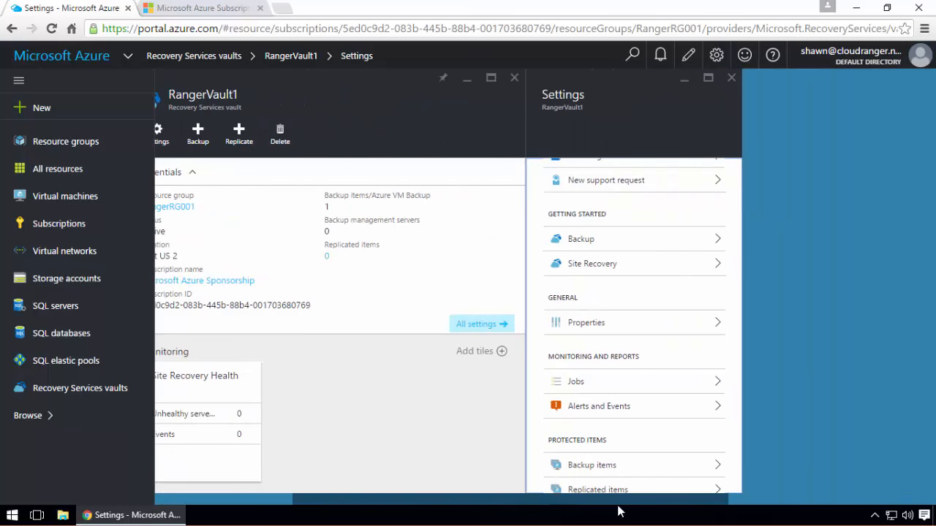
left_click_drag(736, 304, 738, 384)
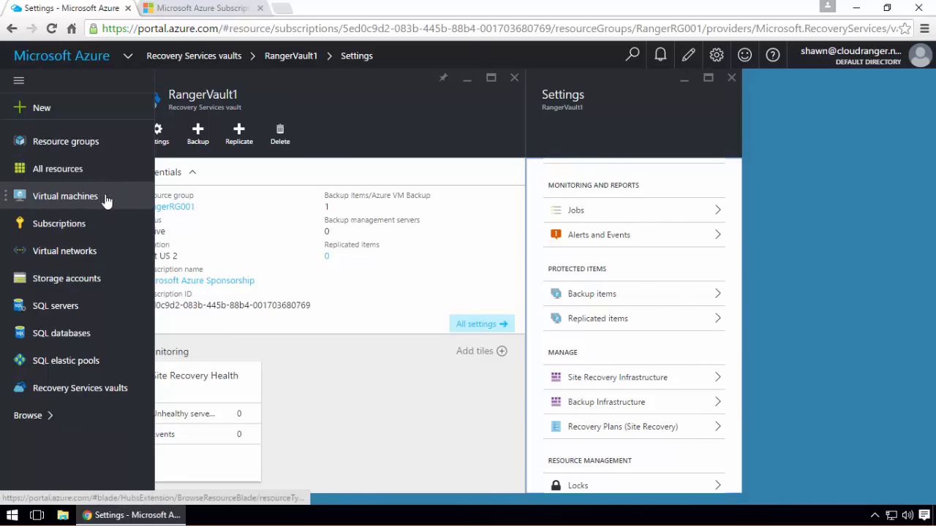
left_click(558, 295)
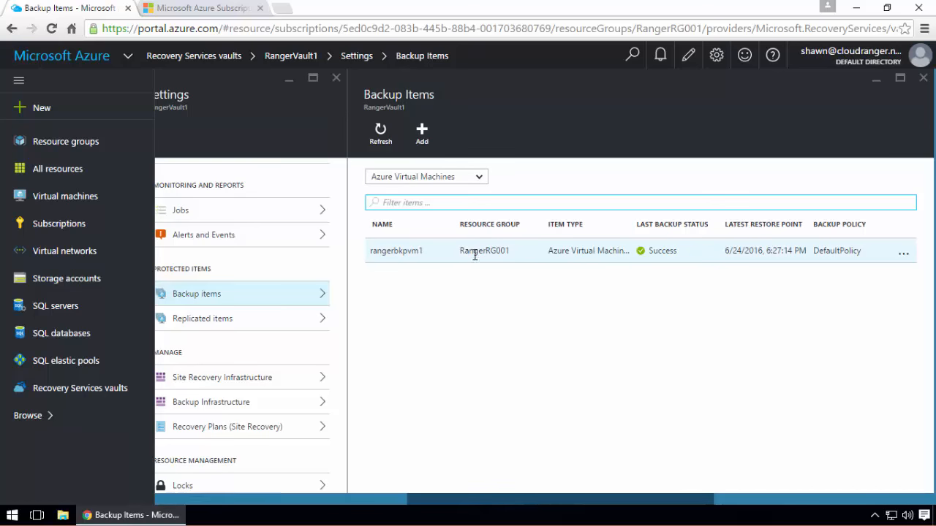
left_click(421, 261)
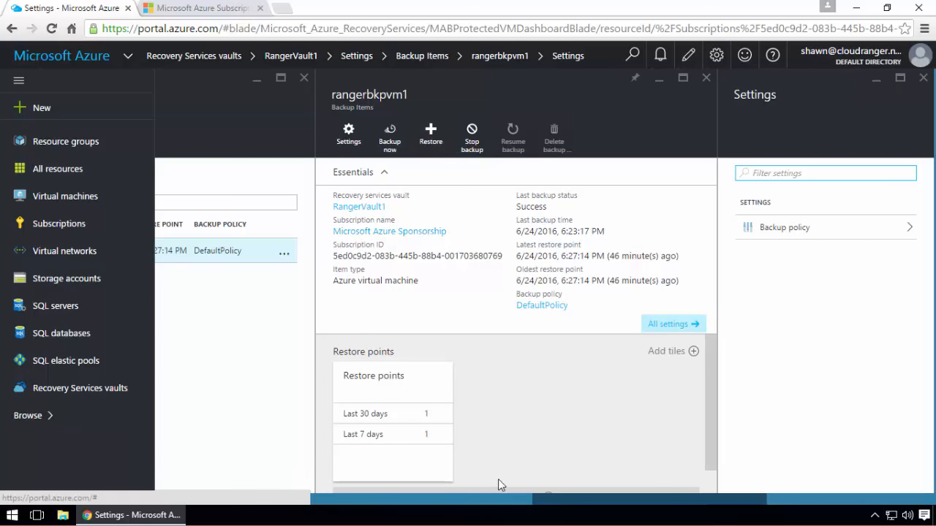
left_click_drag(558, 500, 316, 505)
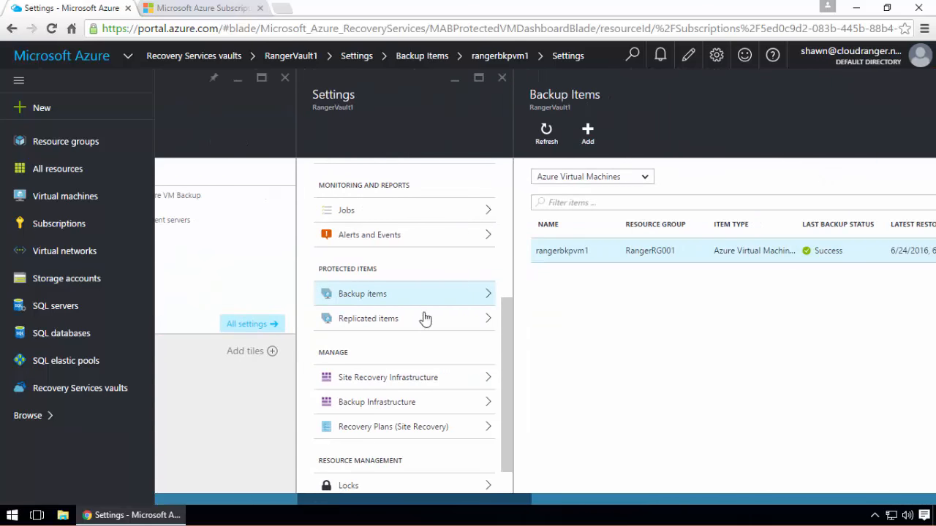
left_click_drag(519, 508, 696, 480)
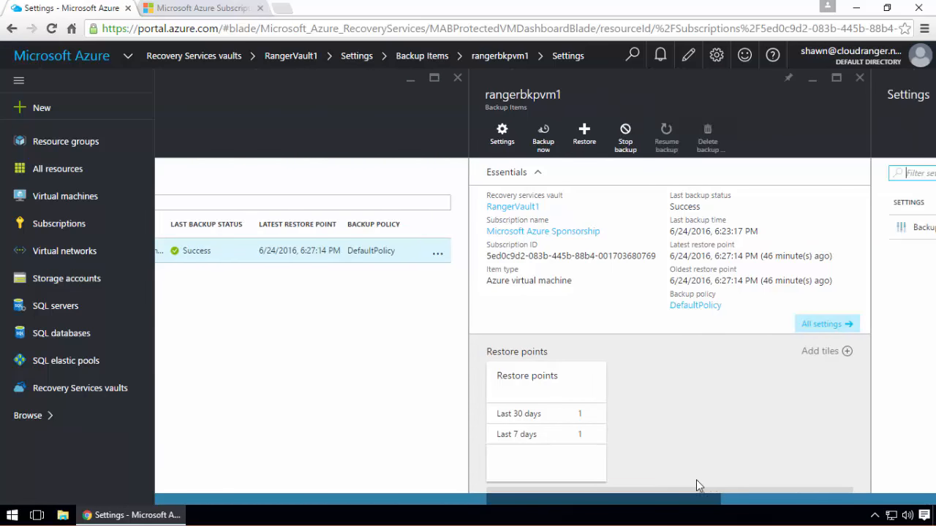
Copy the virtual machine name rangerbkpvm1 from the heading of its backup item
left_click_drag(568, 98, 522, 92)
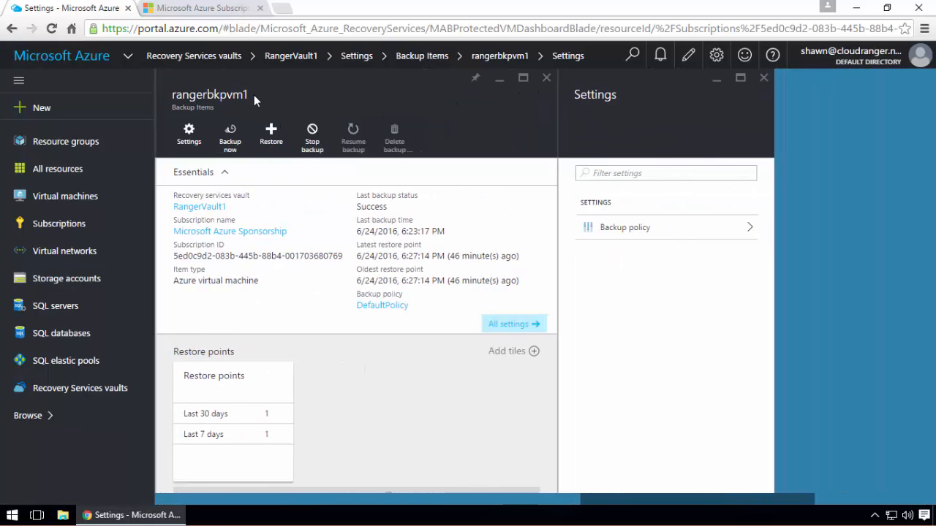
left_click_drag(249, 94, 171, 94)
key("ctrl+c")
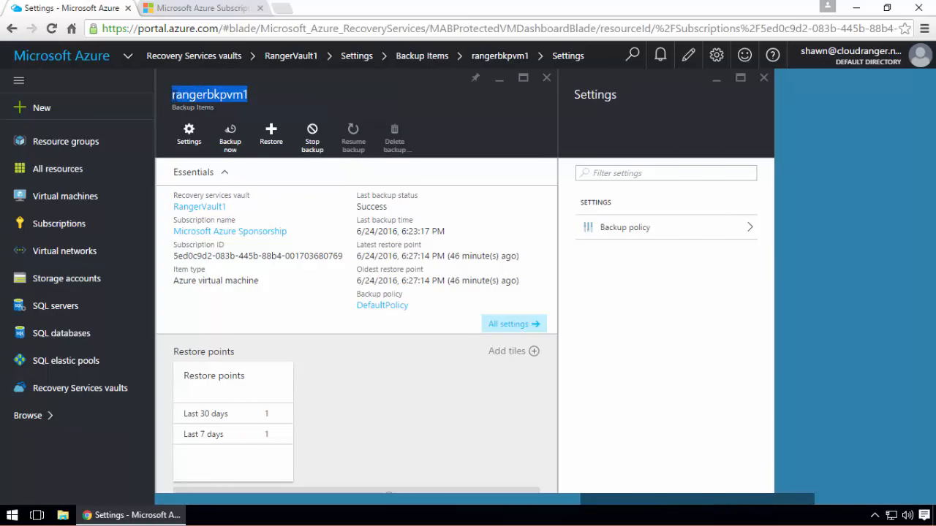
right_click(175, 95)
left_click(206, 103)
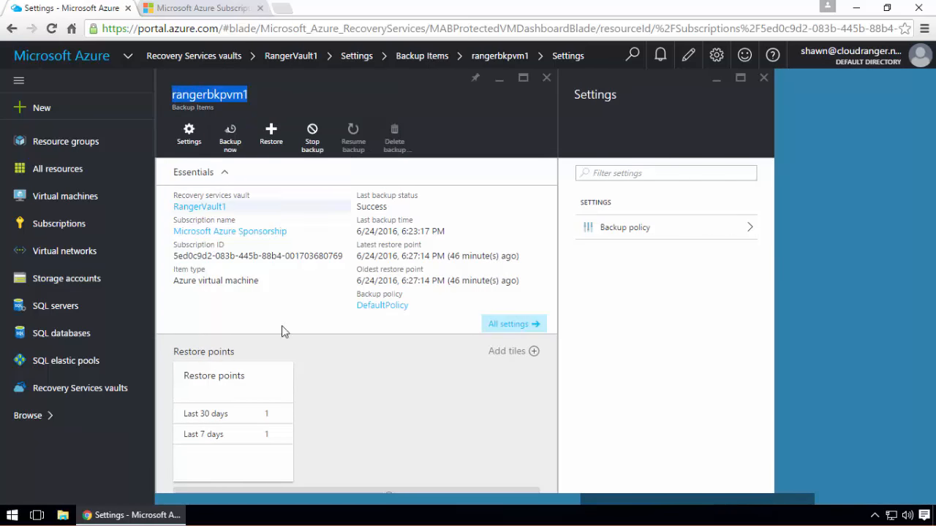
Start a restore of rangerbkpvm1 and select the 6/24/2016, 6:27:14 PM restore point
left_click(272, 147)
left_click(410, 215)
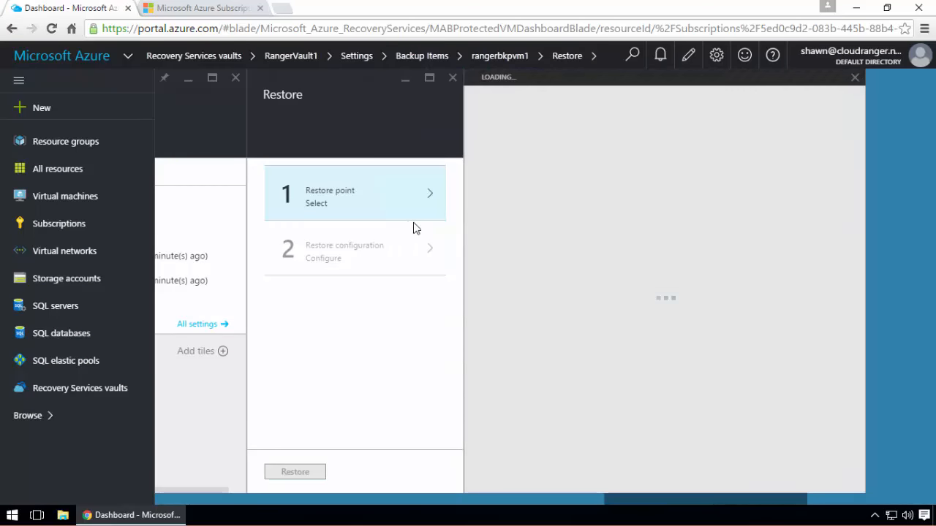
left_click(530, 288)
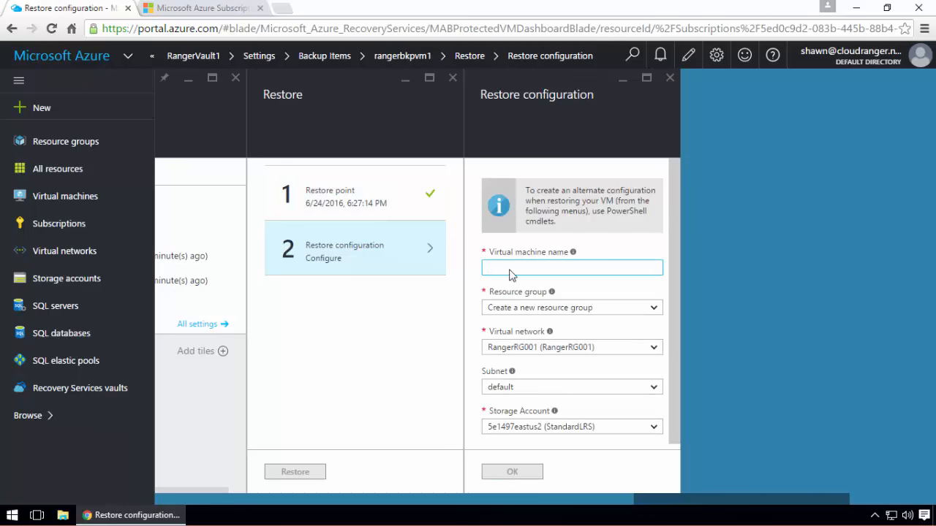
Configure the restore with virtual machine name rangerbkpvm1 and resource group RangerRG001, and launch it
right_click(514, 270)
left_click(532, 366)
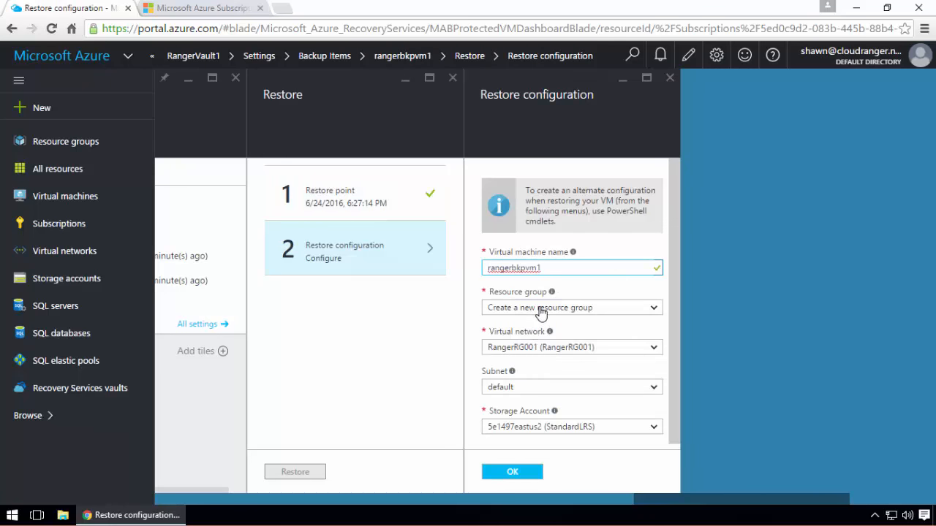
left_click(541, 308)
left_click(532, 331)
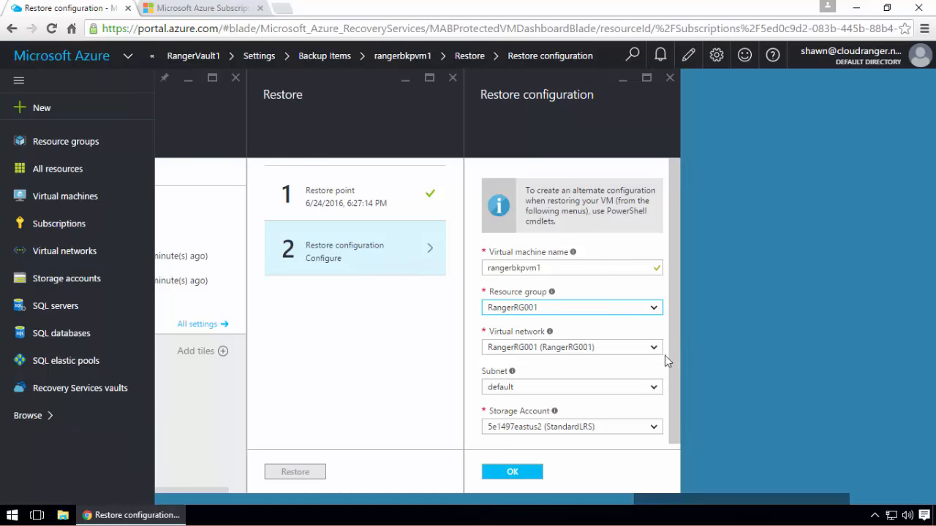
left_click(514, 472)
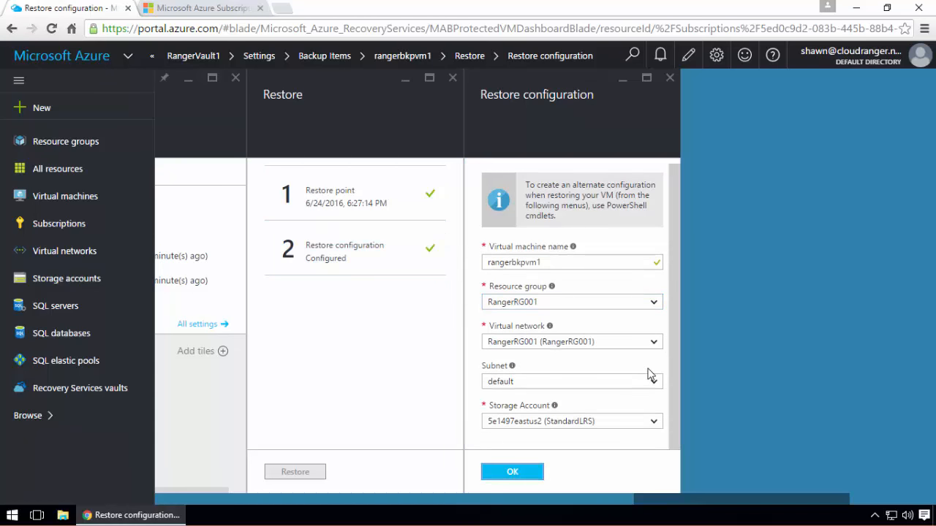
left_click(319, 474)
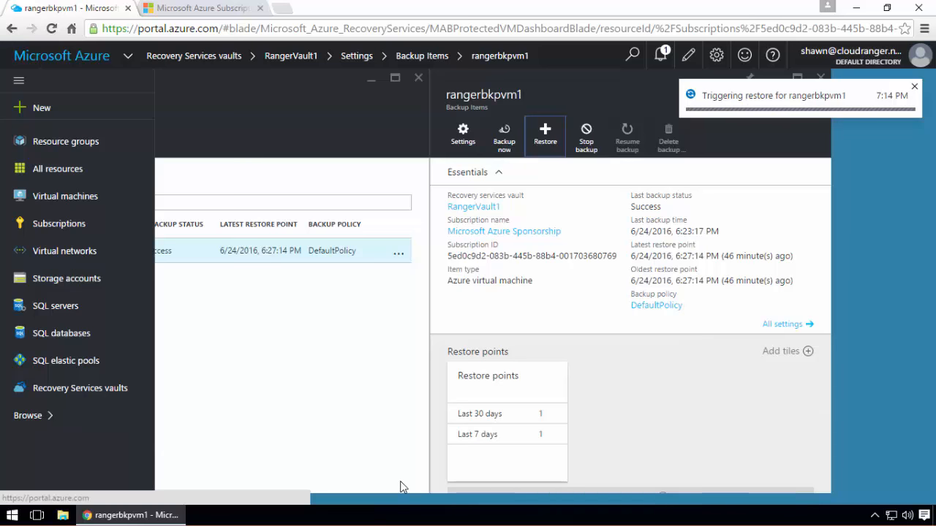
Refresh the virtual machines list to check for the restored machine
left_click_drag(555, 500, 383, 501)
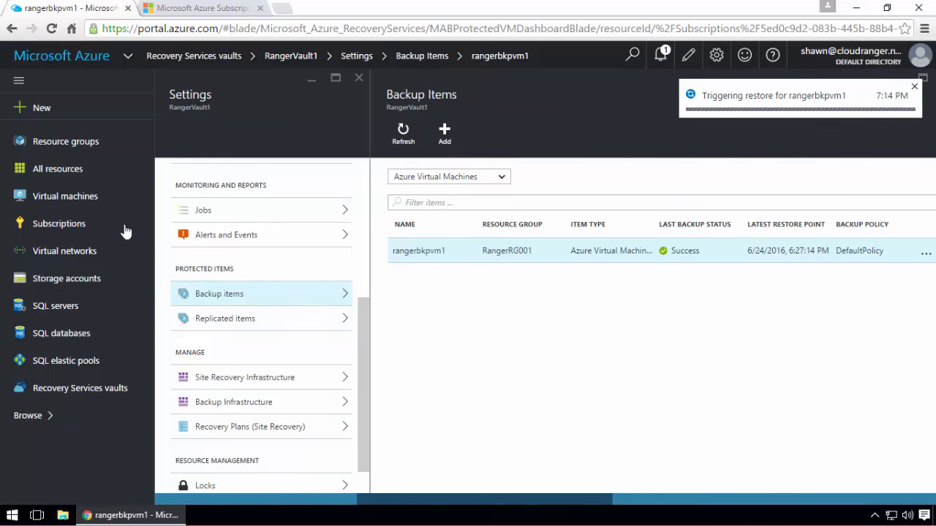
left_click(73, 197)
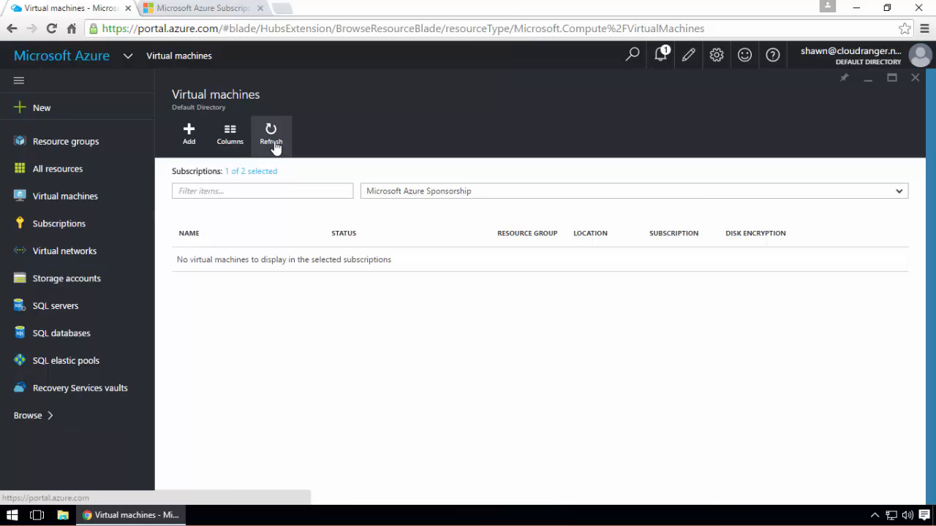
left_click(272, 142)
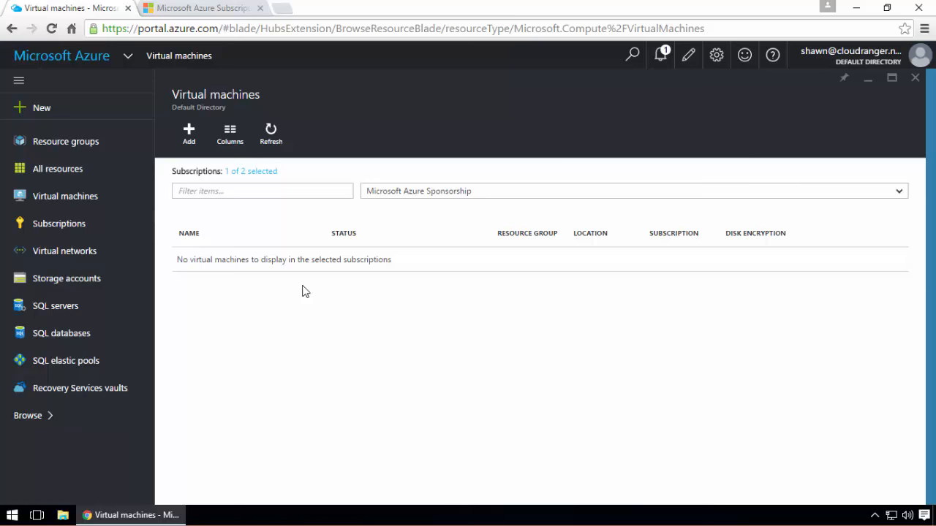
left_click(272, 132)
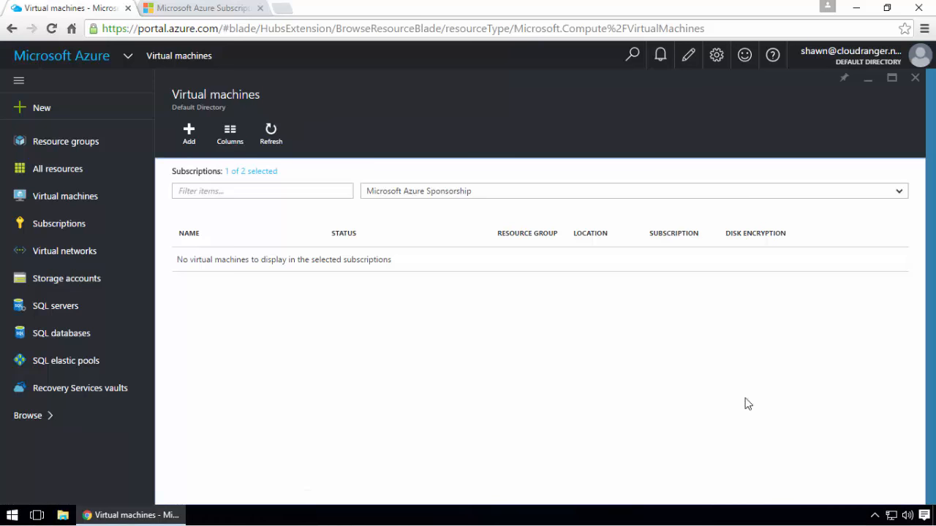
Open the backup jobs of RangerVault1 to check the status of the rangerbkpvm1 restore job
left_click(117, 390)
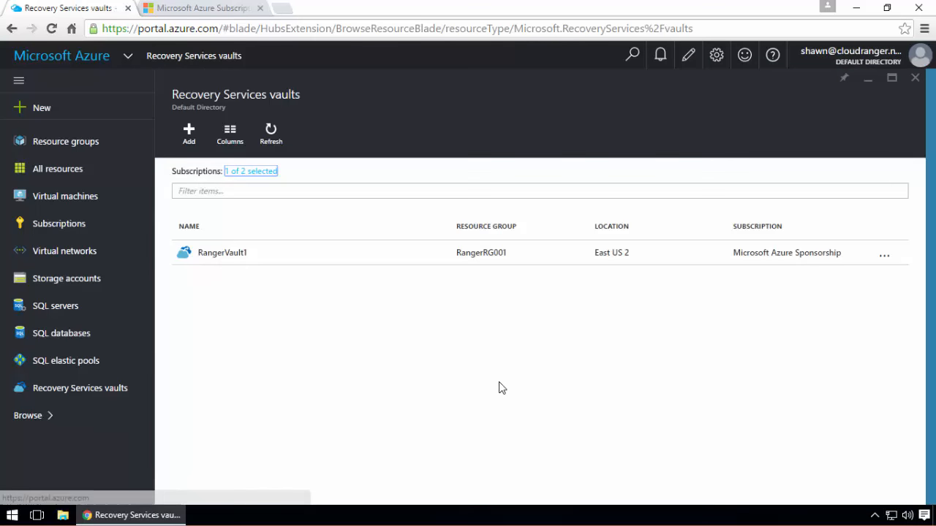
left_click(283, 256)
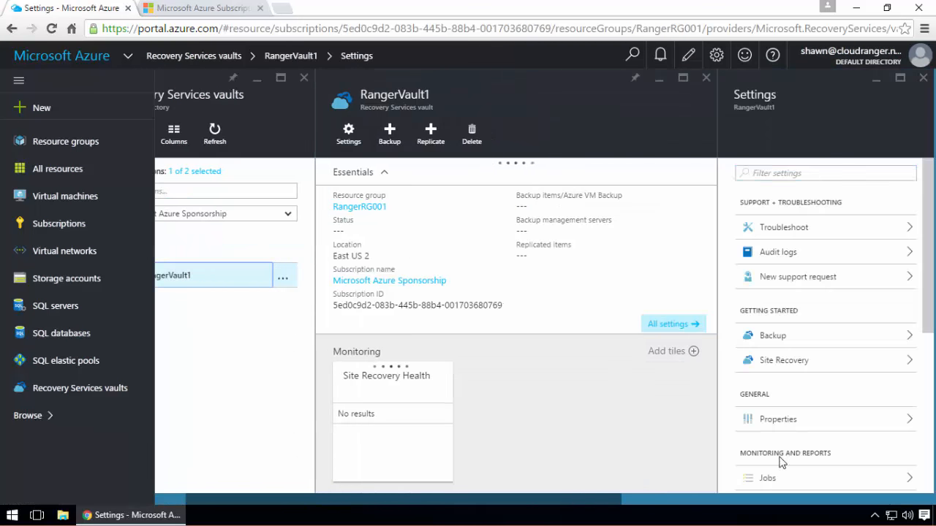
left_click(788, 484)
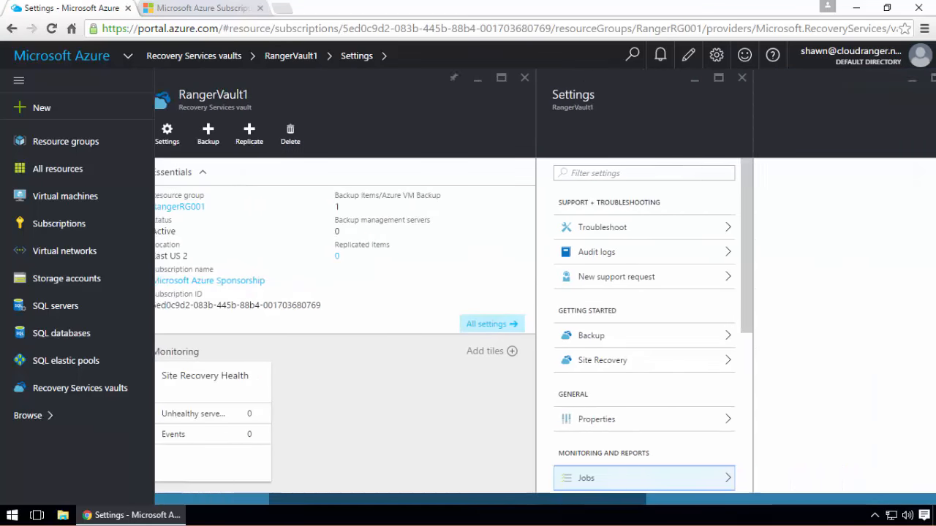
left_click(782, 231)
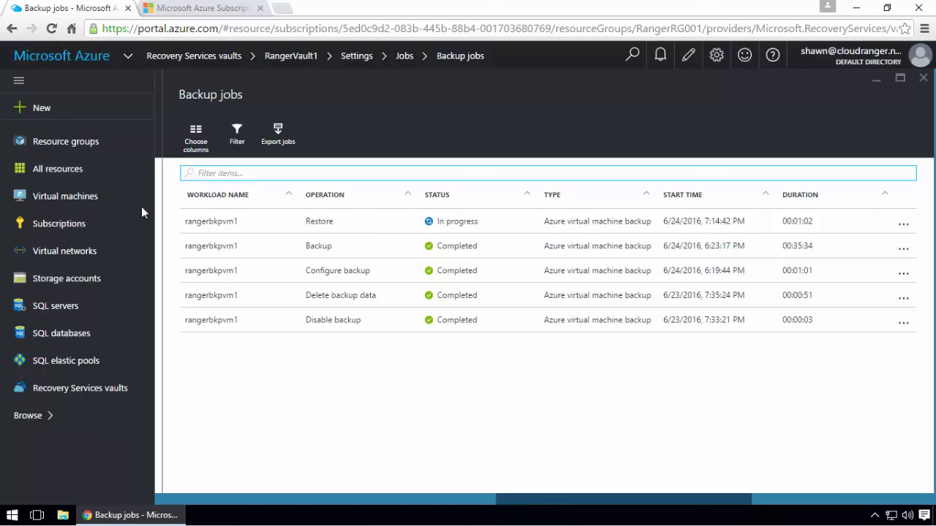
Recheck the restore job's progress in RangerVault1's backup jobs and look for the machine in the virtual machines list
left_click(68, 196)
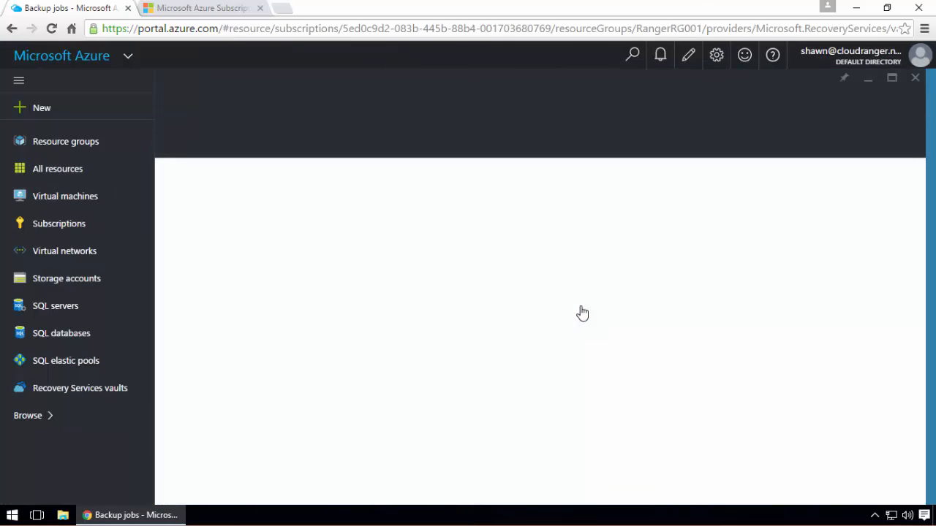
left_click(93, 388)
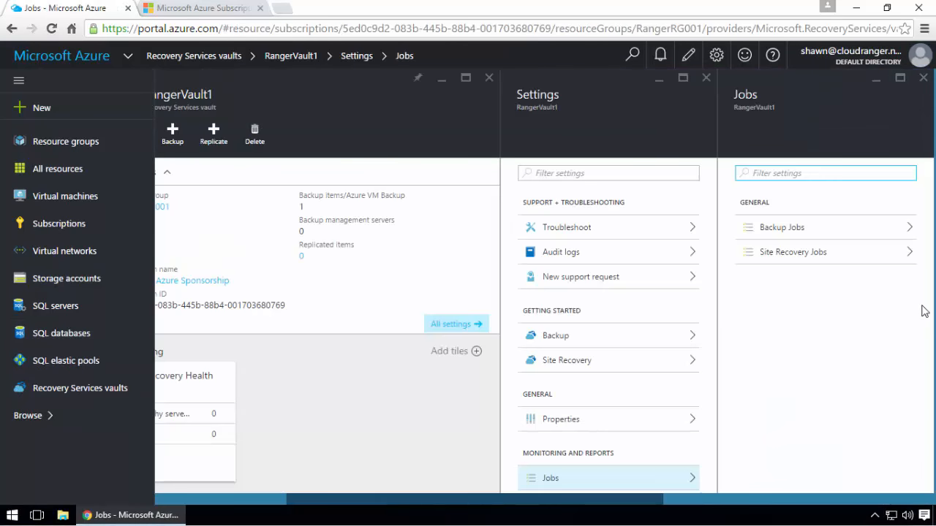
left_click(783, 227)
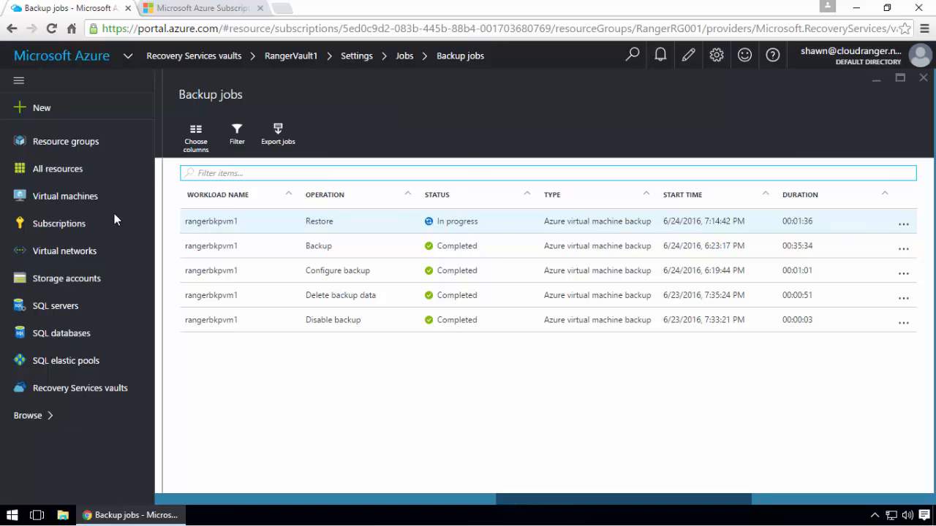
left_click(73, 197)
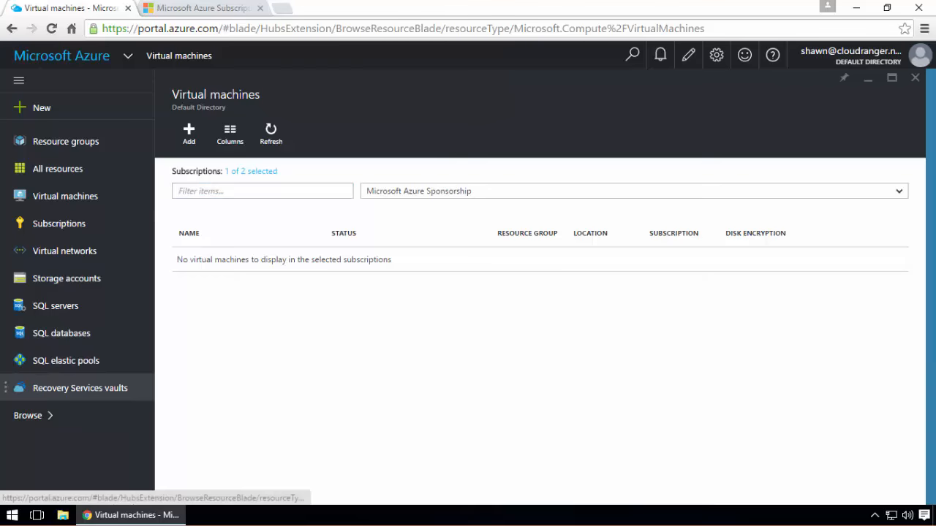
Open the rangerbkpvm1 restore job from RangerVault1's backup jobs and review its details and sub tasks
left_click(87, 388)
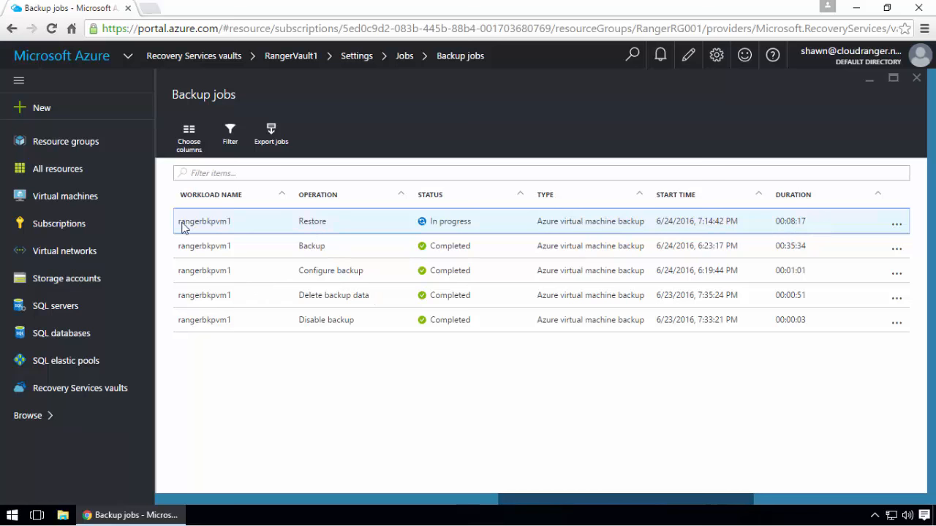
double_click(211, 223)
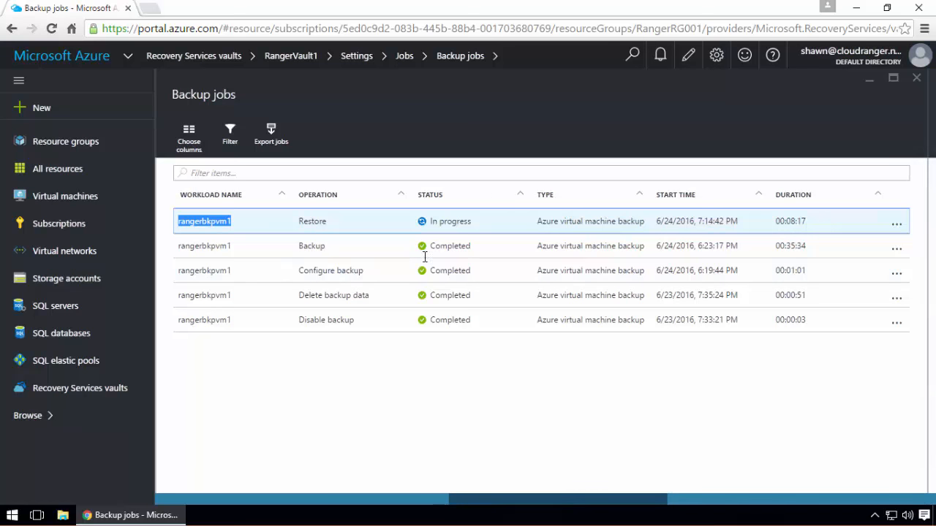
left_click(773, 505)
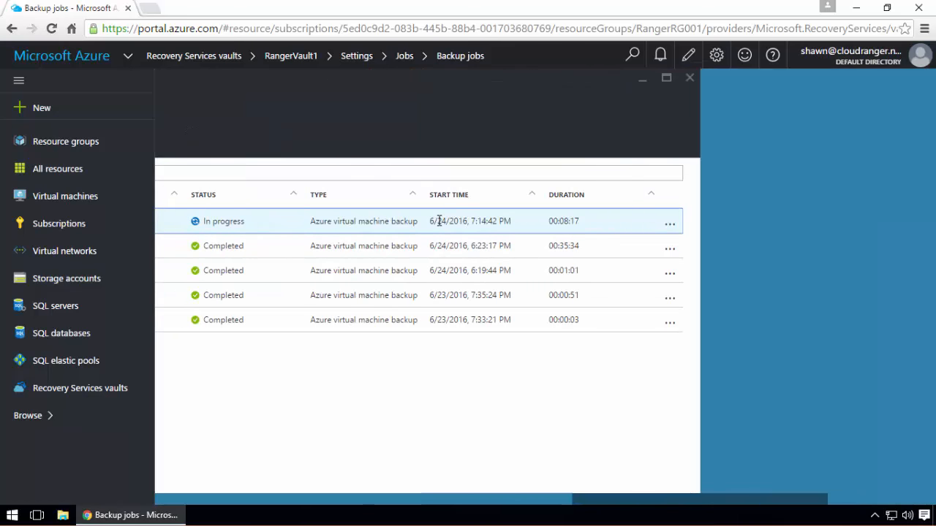
left_click(439, 220)
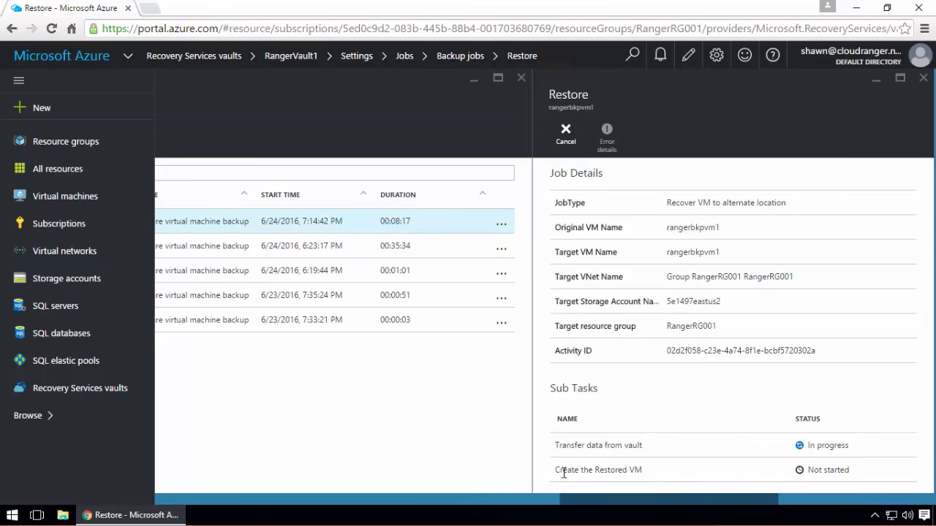
left_click_drag(553, 474, 554, 450)
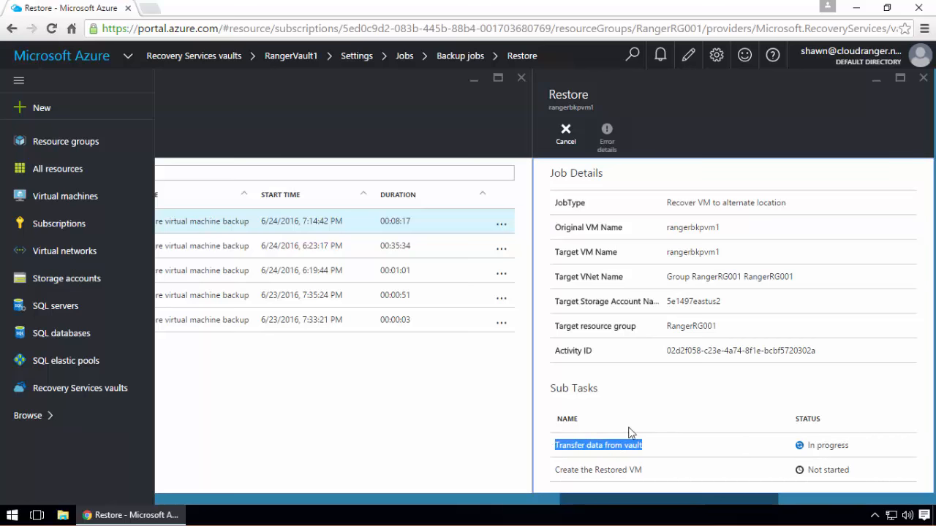
left_click(925, 78)
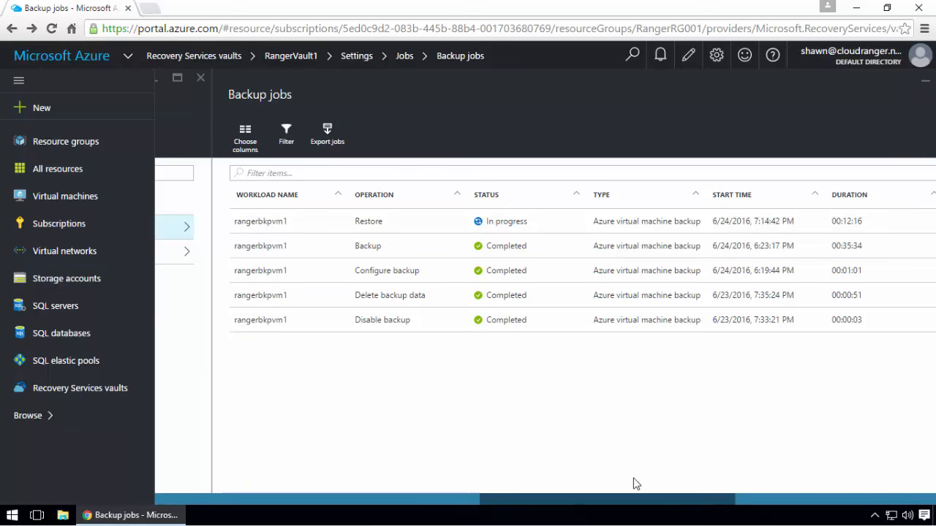
Check the target storage account in the restore job's details and look for it among the storage accounts
left_click_drag(668, 505, 703, 513)
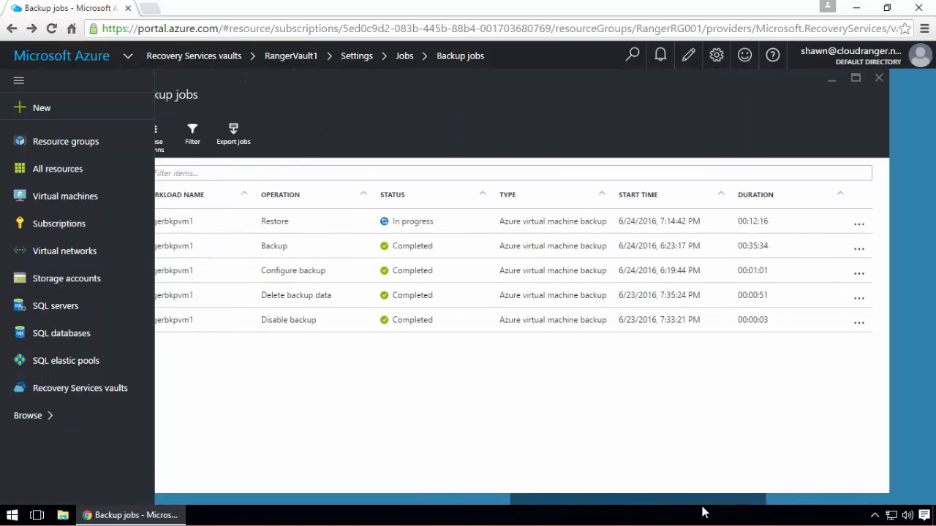
left_click(711, 221)
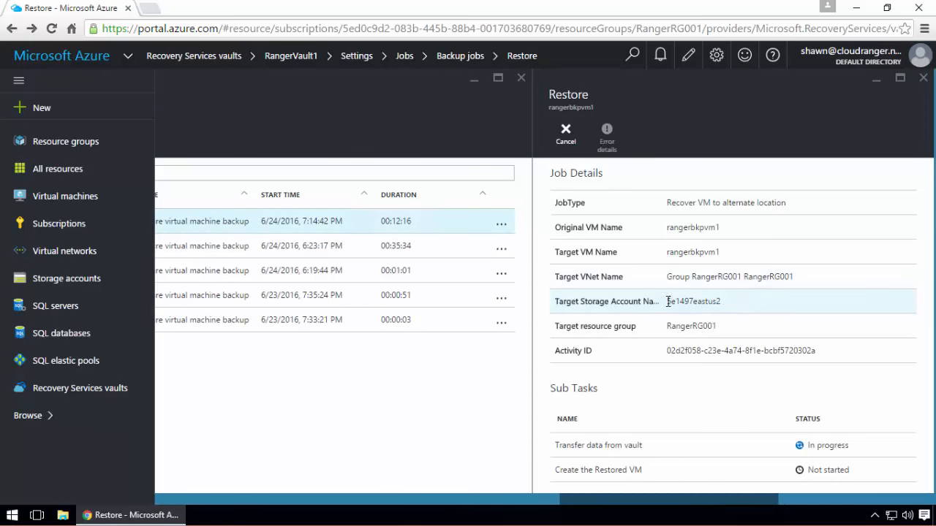
left_click_drag(722, 301, 668, 302)
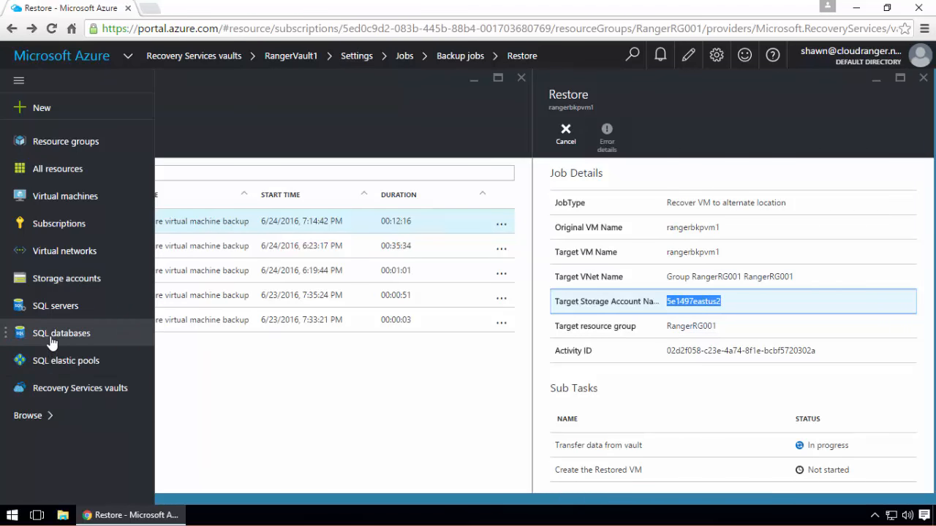
left_click(60, 280)
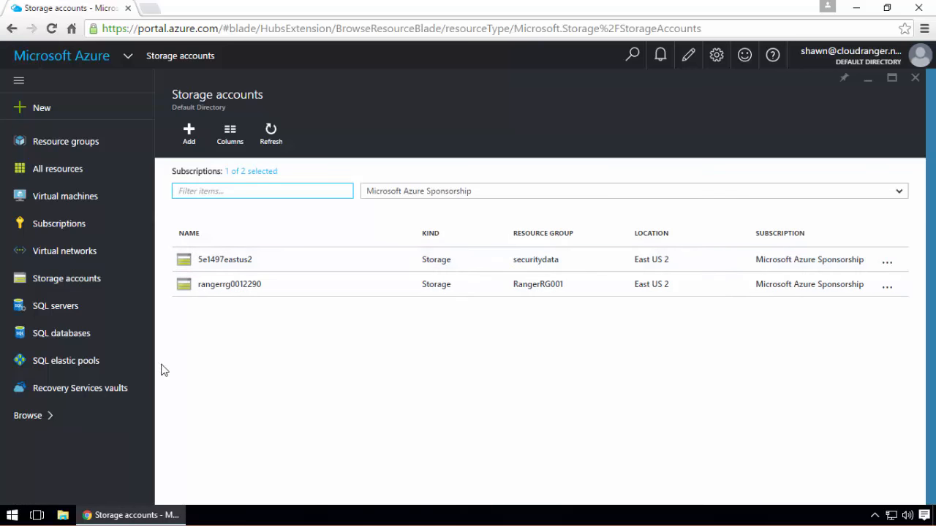
Return to RangerVault1 and recheck the sub task progress of the rangerbkpvm1 restore job
left_click(105, 389)
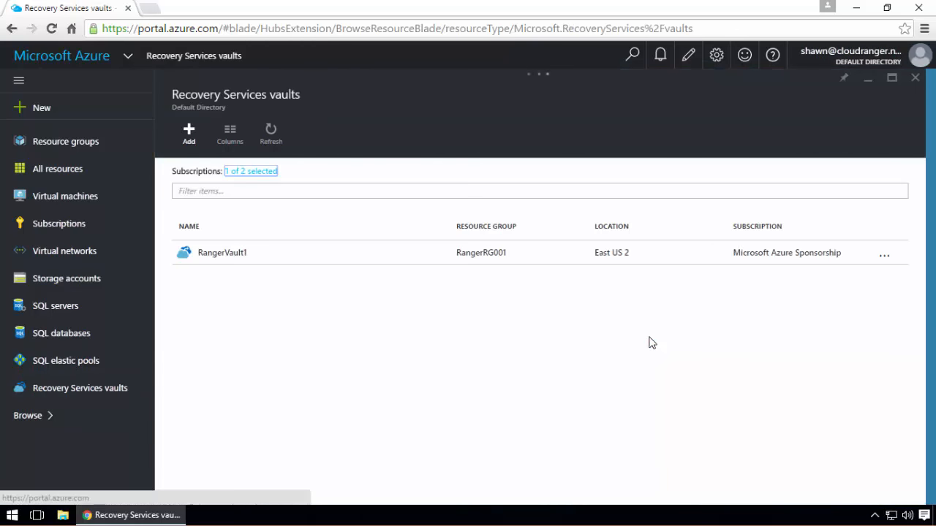
left_click(263, 273)
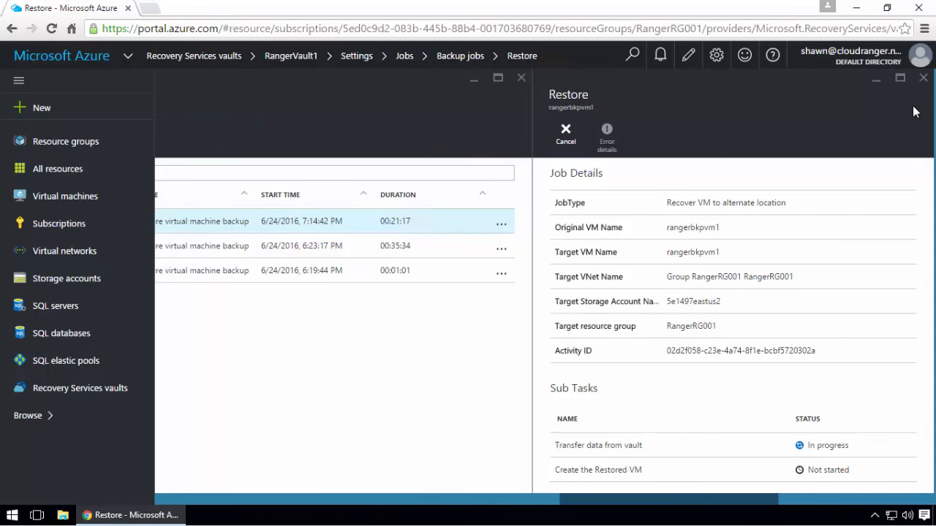
left_click(923, 77)
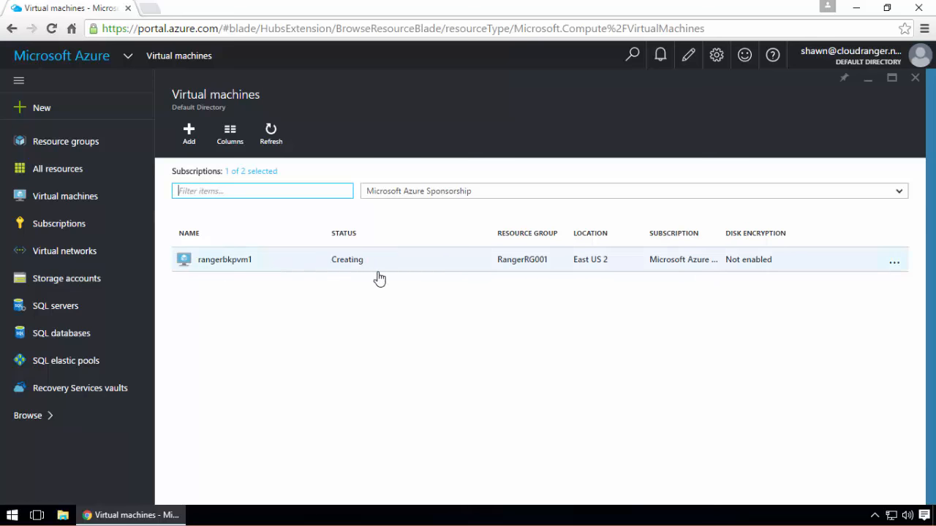
Inspect the restored rangerbkpvm1's overview and network interfaces, and return to the virtual machines list
left_click(223, 267)
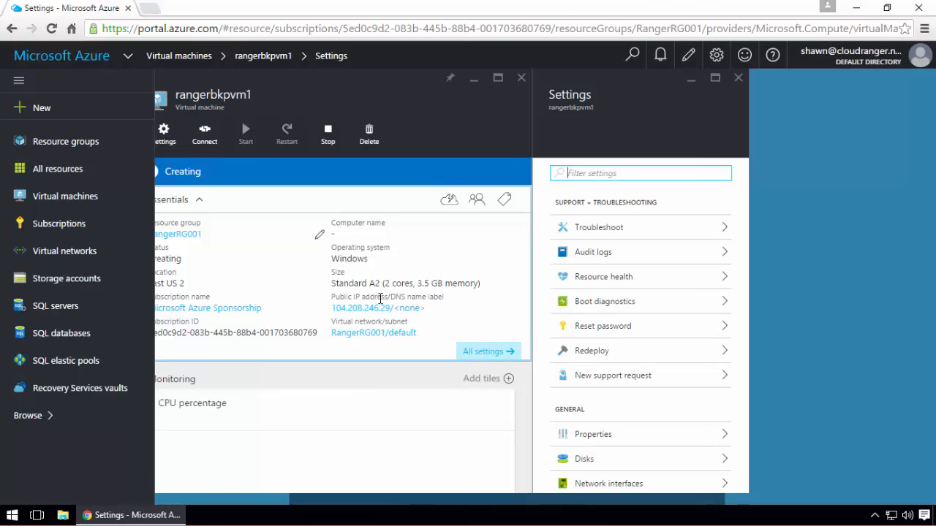
mouse_move(409, 502)
left_mouse_down()
mouse_move(329, 502)
mouse_move(397, 503)
left_mouse_up()
left_click(635, 485)
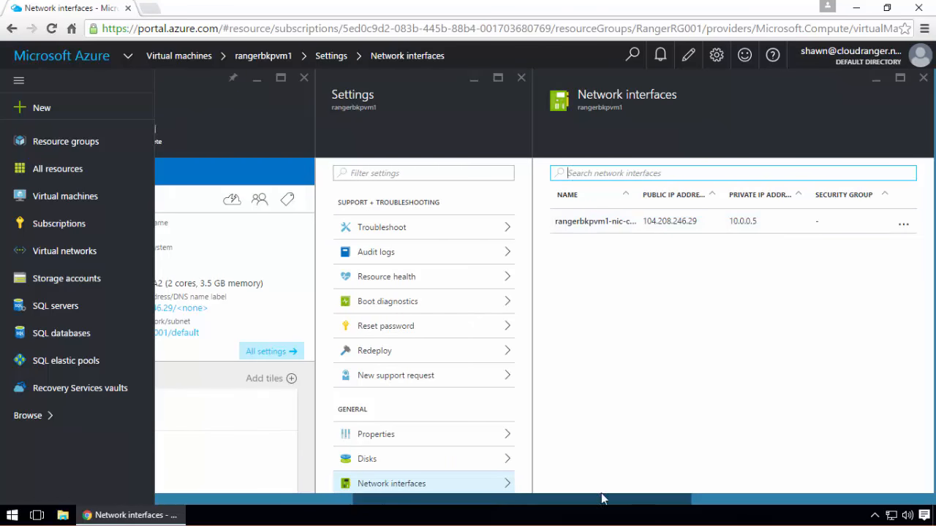
left_click_drag(604, 500, 432, 503)
left_click(59, 196)
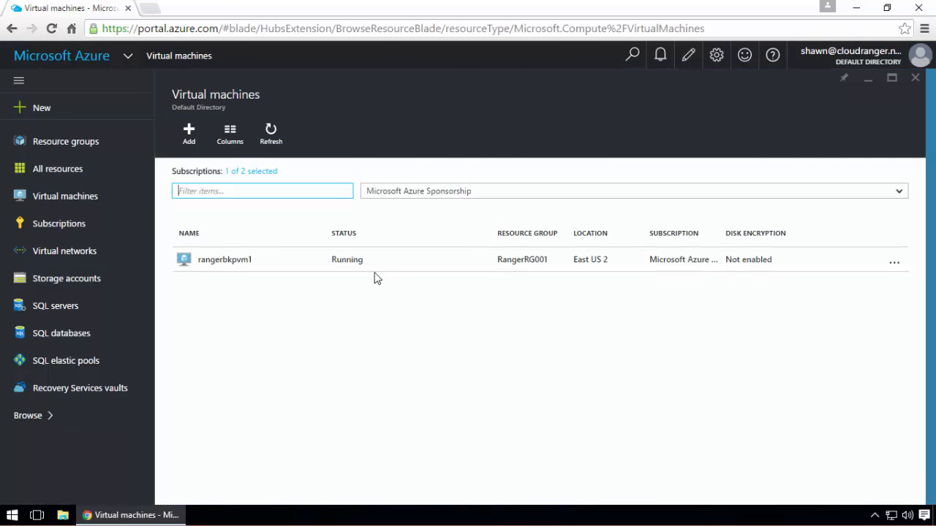
Download the remote desktop connection file for rangerbkpvm1 to the desktop as rangerbkpvm1 (1).rdp
left_click(896, 264)
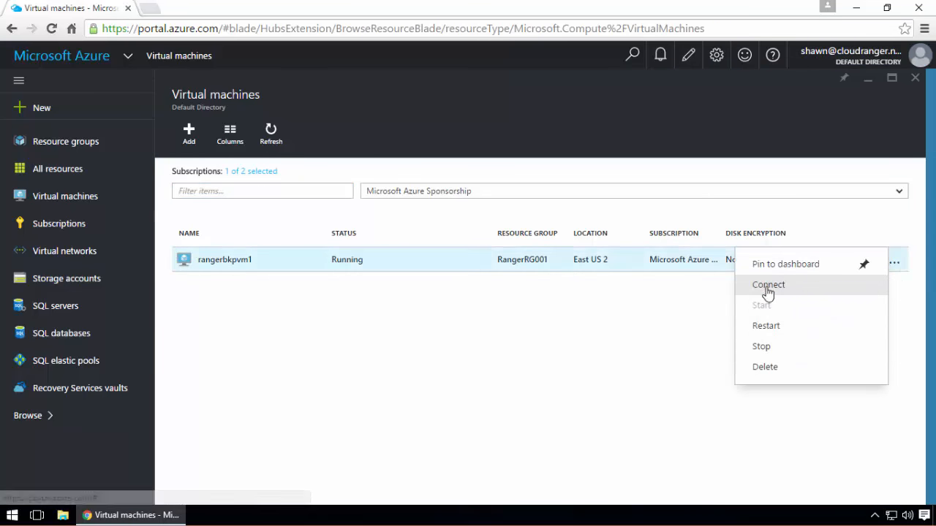
left_click(768, 286)
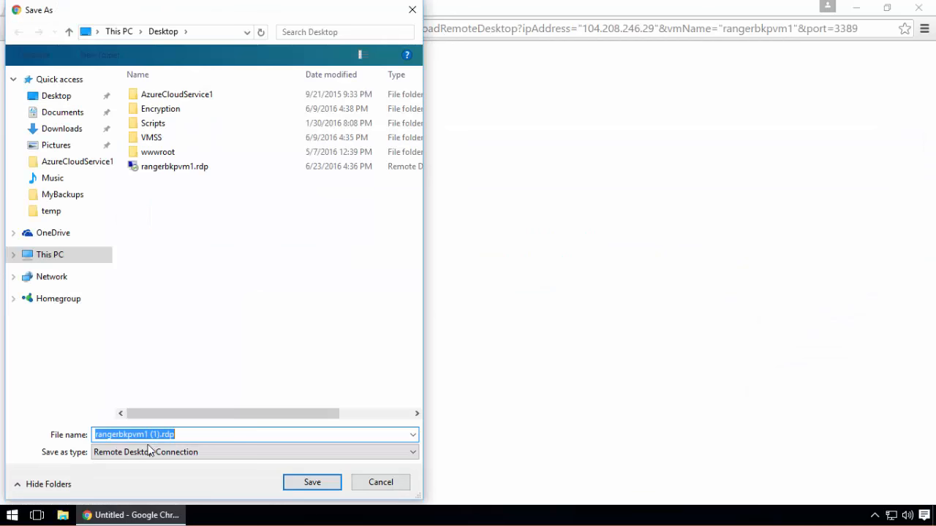
left_click(305, 486)
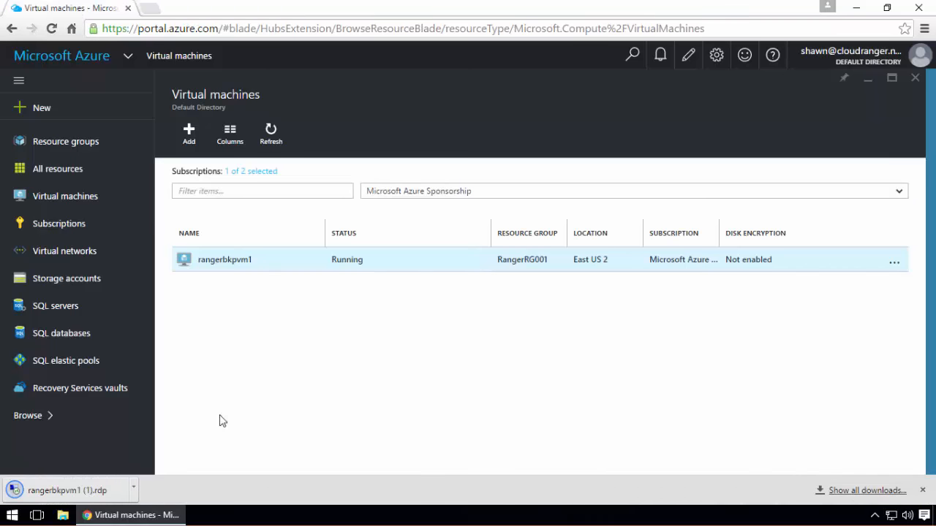
Try to connect to rangerbkpvm1 with the downloaded remote desktop file, and cancel the attempt
left_click(81, 492)
left_click(557, 336)
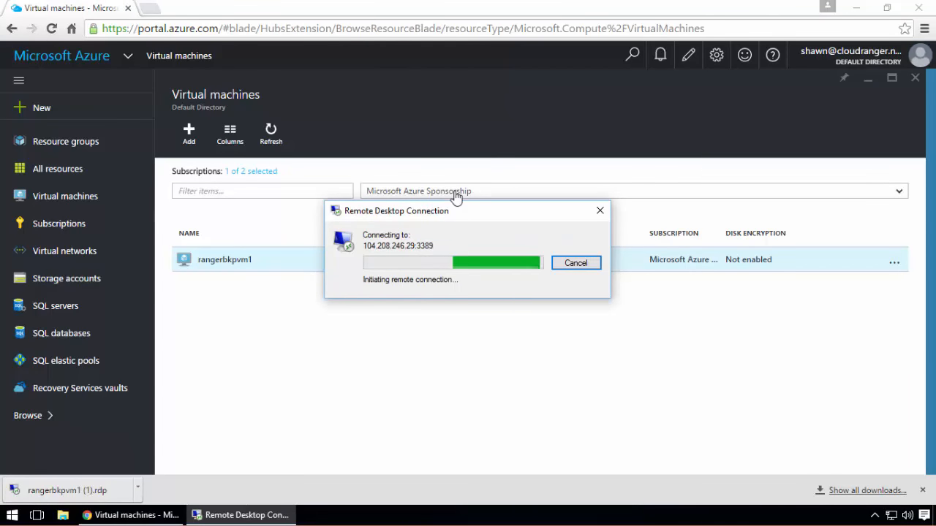
left_click_drag(453, 212, 478, 330)
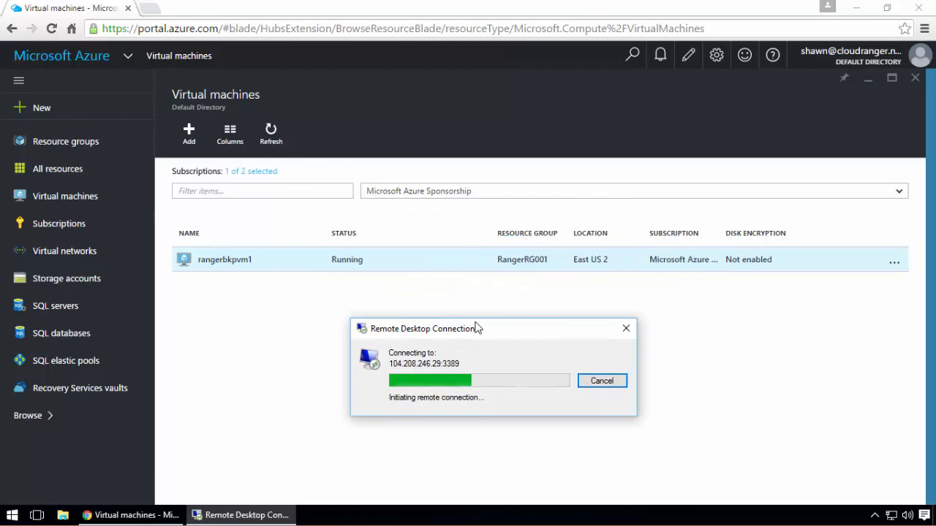
left_click(596, 385)
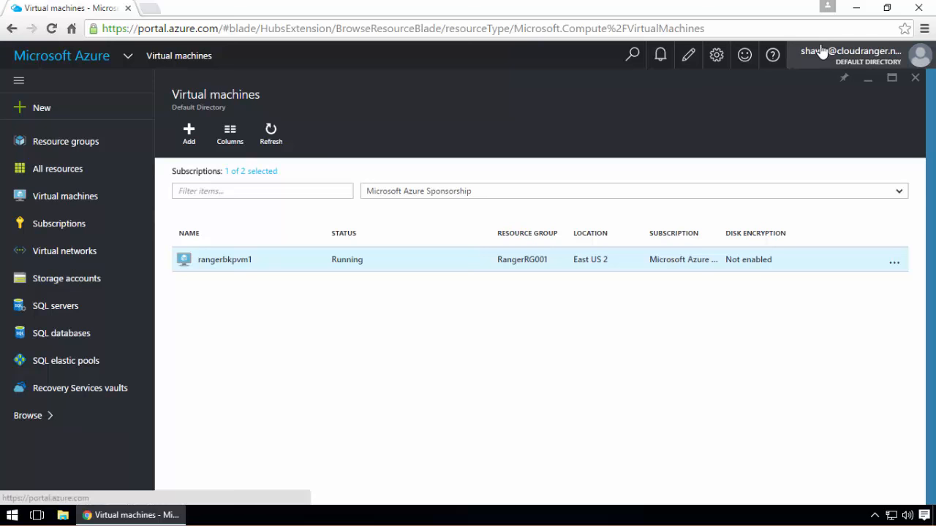
Retry the remote desktop connection from rangerbkpvm1 (1).rdp on the desktop, cancel it, and return to the Azure portal
left_click(856, 9)
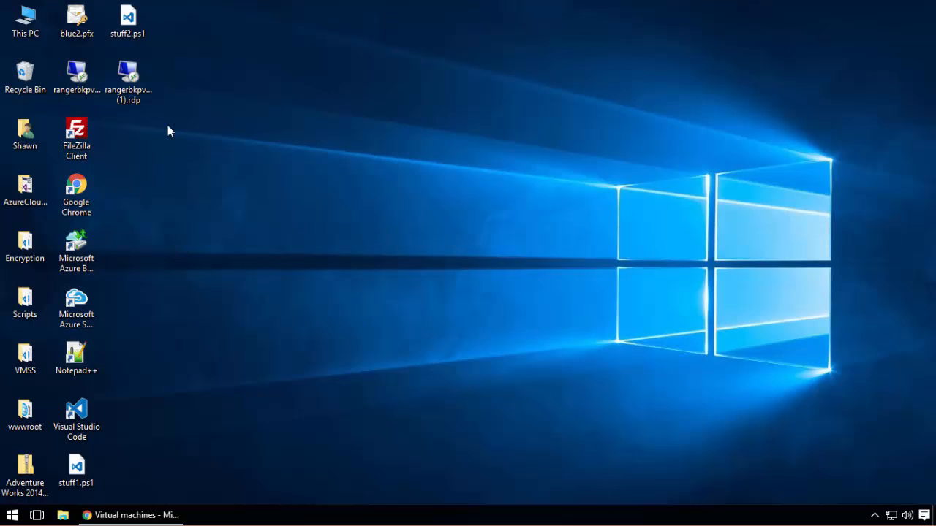
left_click(142, 98)
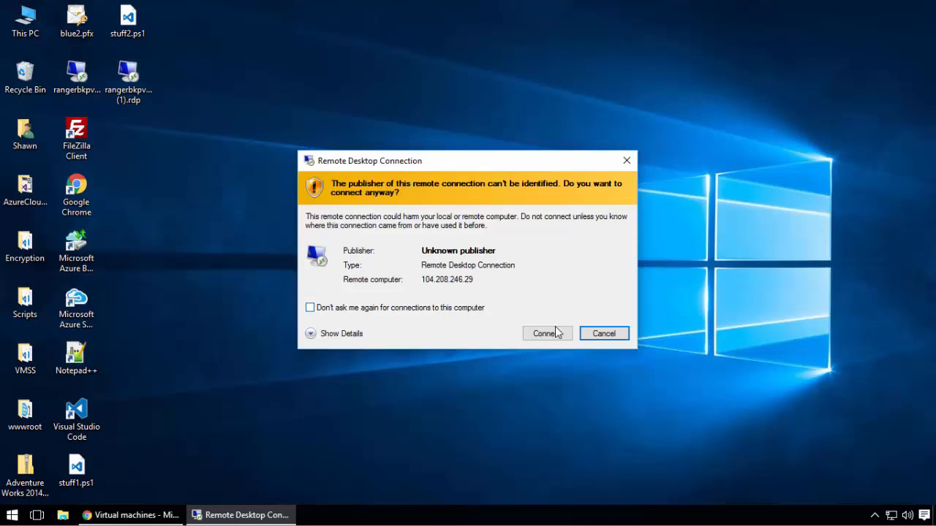
left_click(554, 333)
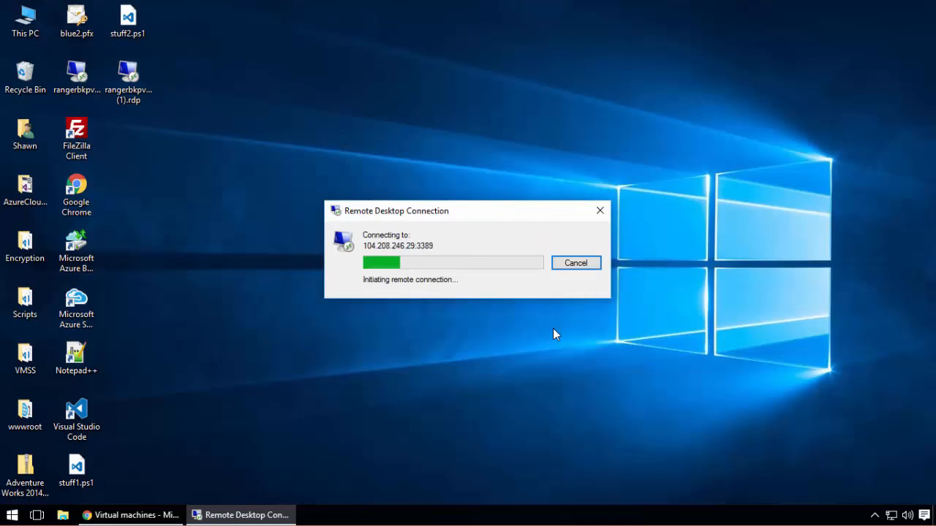
left_click(577, 265)
left_click(176, 515)
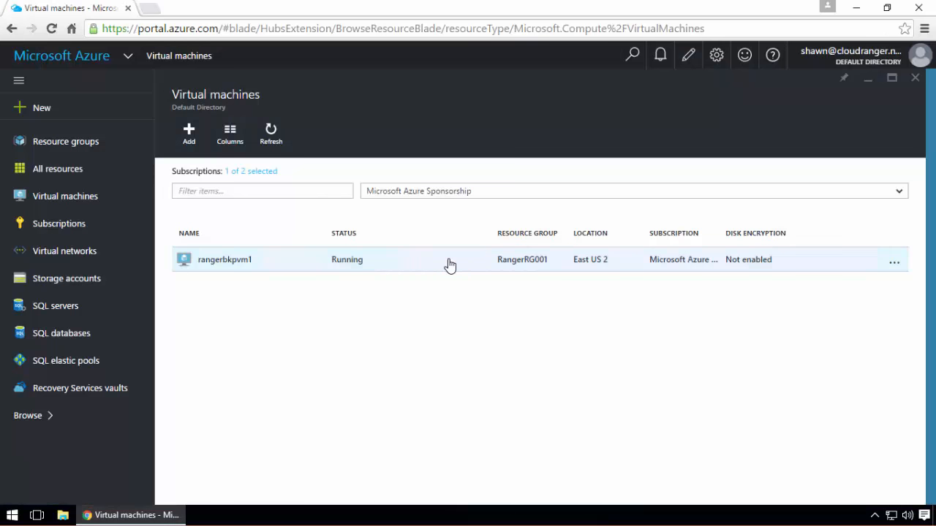
Check the restore job's status in RangerVault1's backup jobs and go back to the virtual machines list
left_click(263, 155)
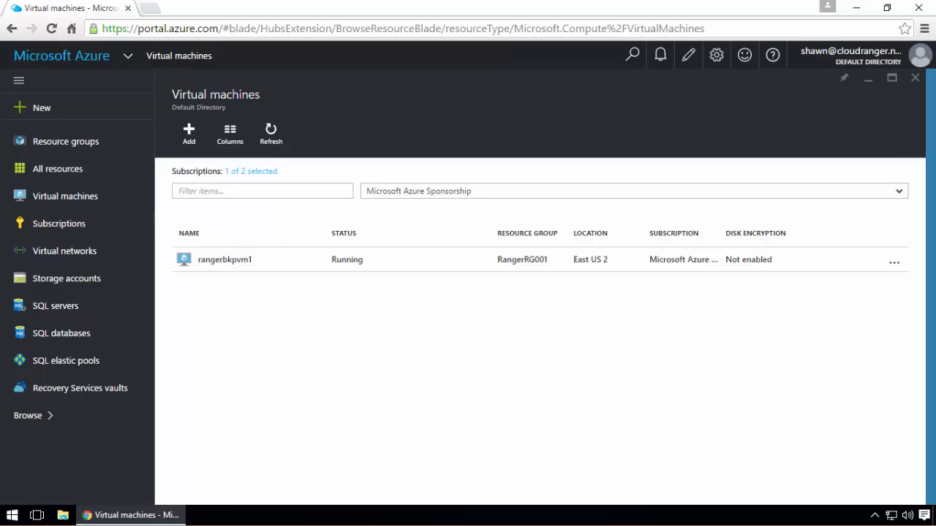
left_click(388, 260)
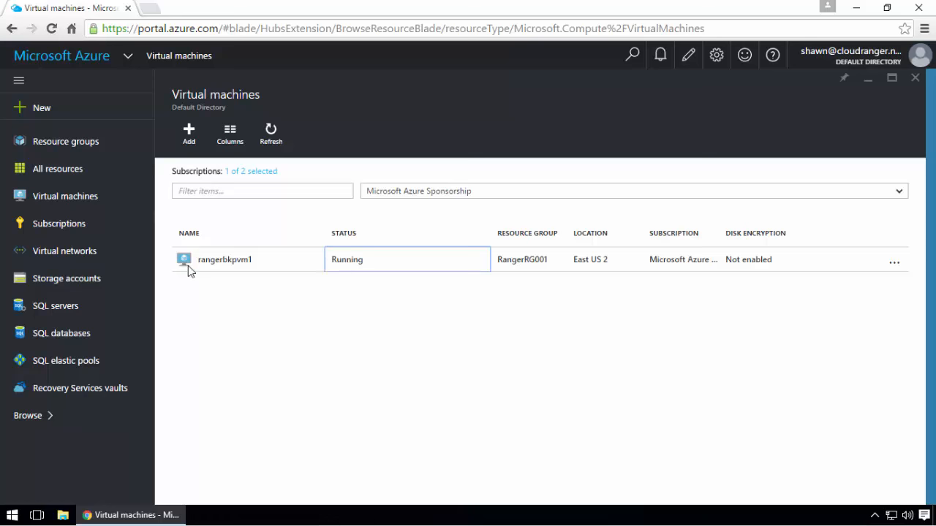
left_click(86, 397)
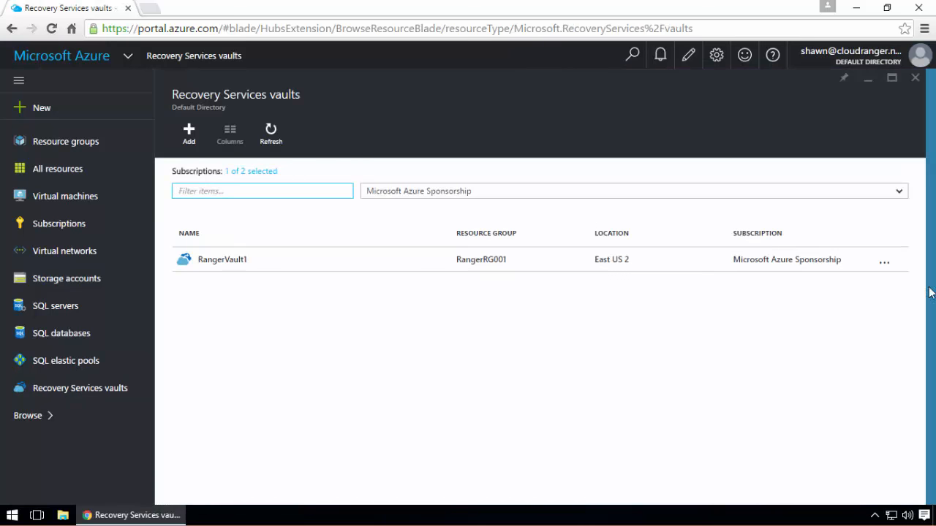
left_click(729, 272)
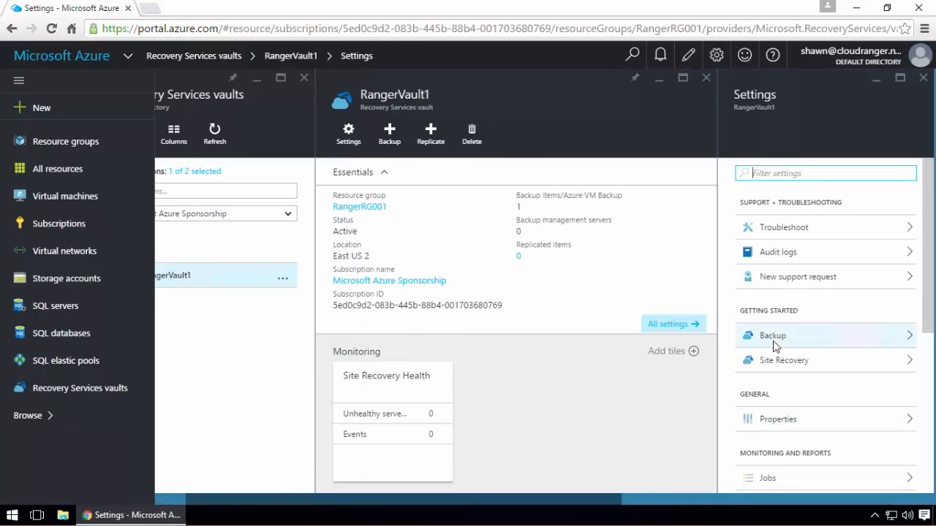
left_click(767, 478)
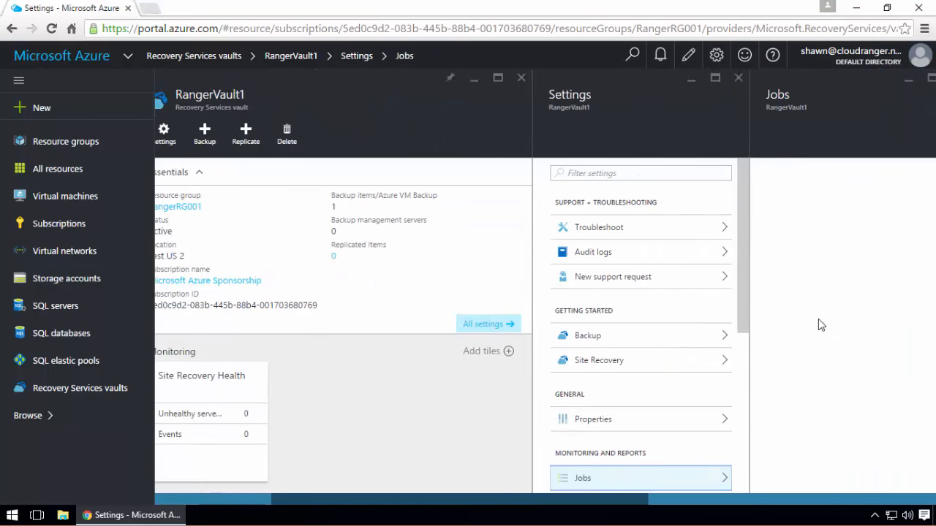
left_click(767, 226)
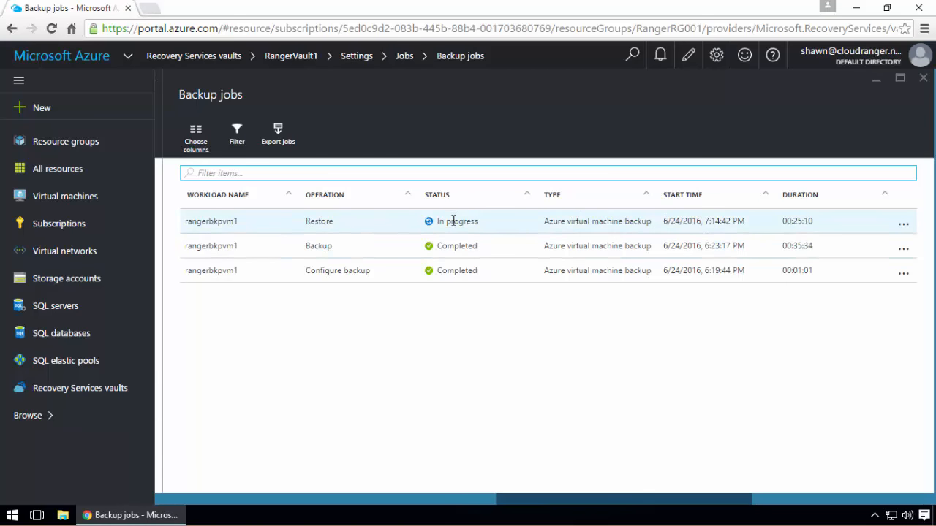
left_click(50, 198)
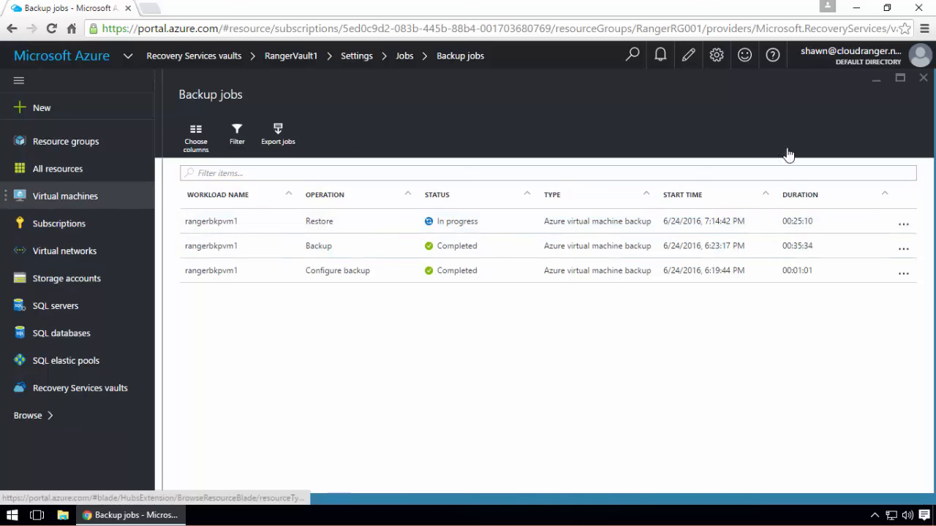